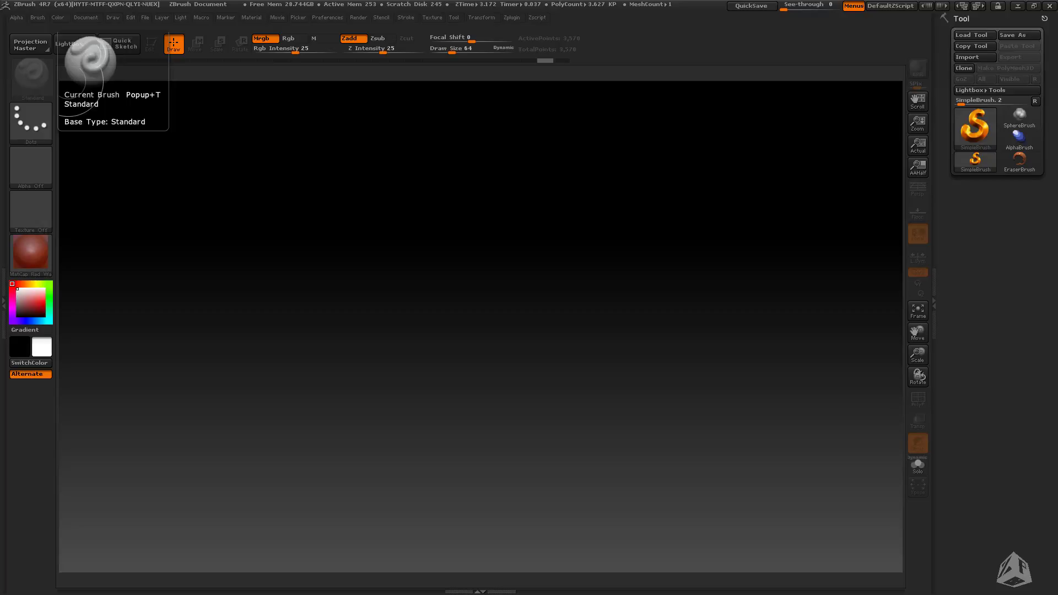
Step: Scribble a freehand test stroke across the canvas with the SimpleBrush and clear the canvas
mouse_move(283, 207)
mouse_down()
mouse_move(352, 176)
mouse_move(529, 259)
mouse_move(633, 232)
mouse_move(485, 215)
mouse_up()
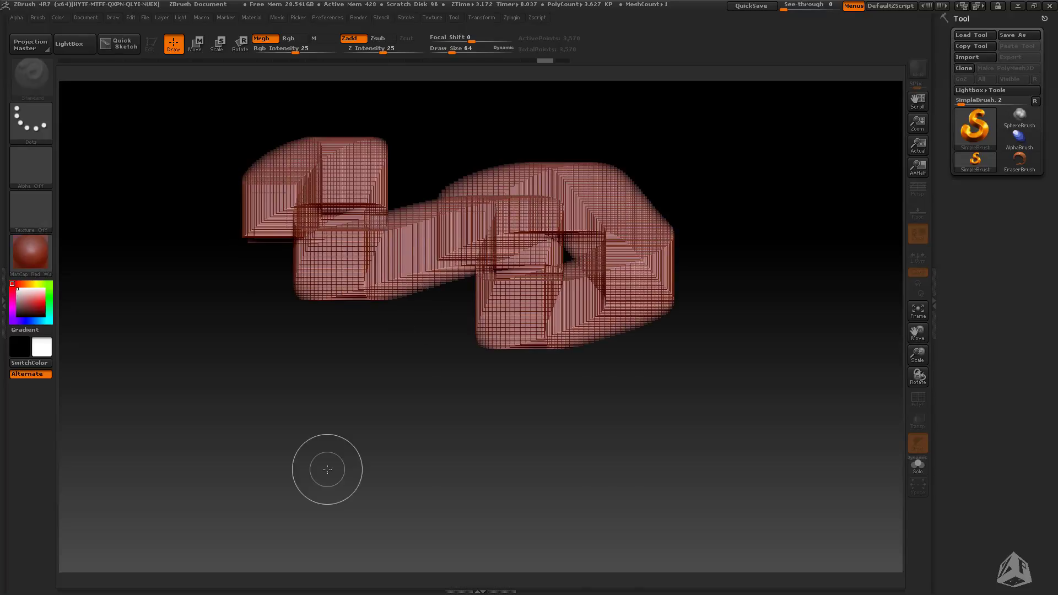
key(ctrl+n)
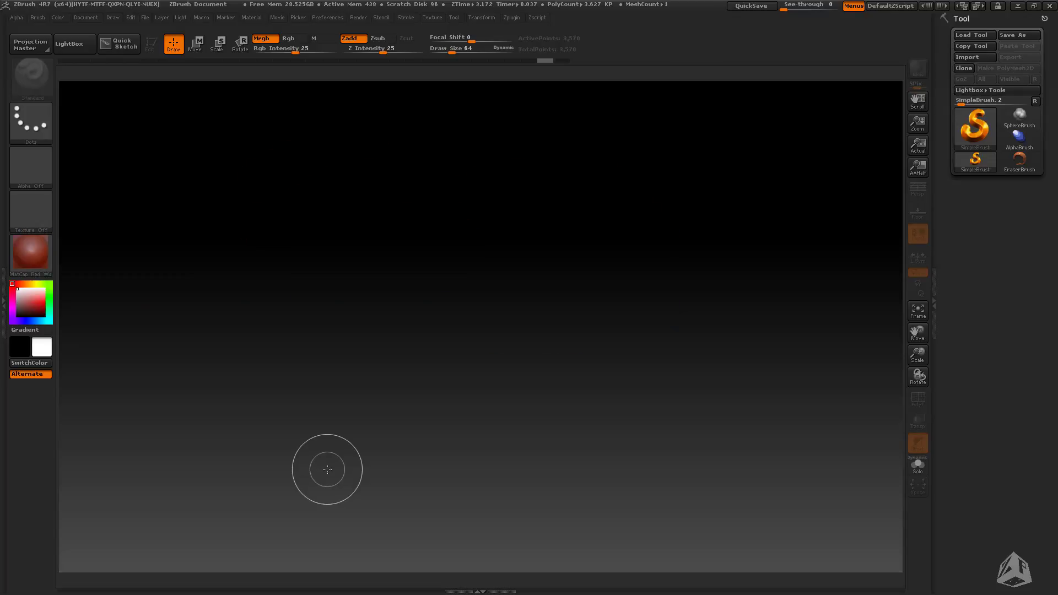
Step: Look through the ready-made tool models in LightBox and close it
click(977, 130)
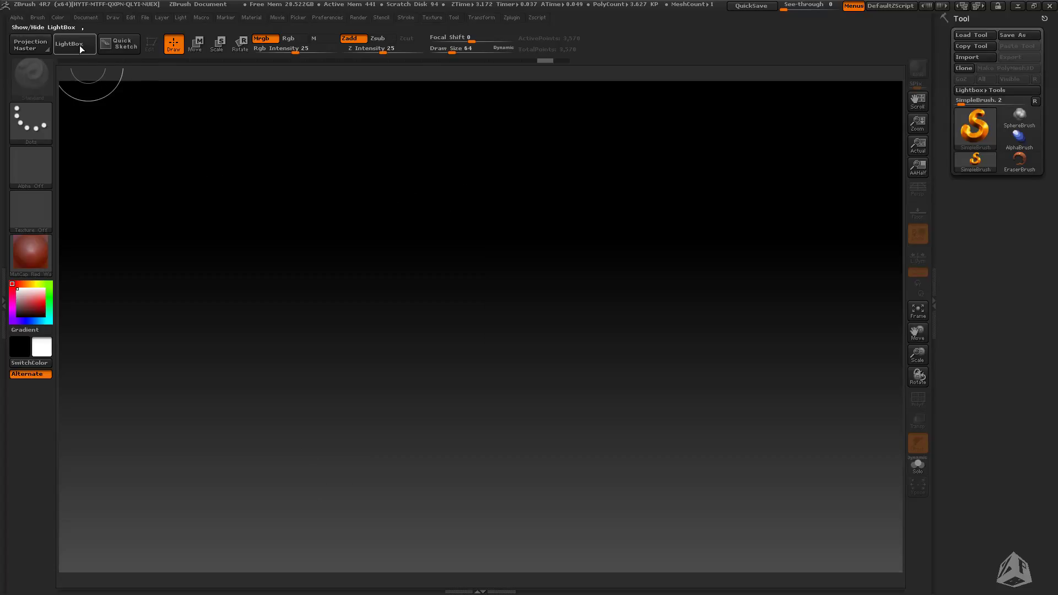
click(81, 47)
click(125, 73)
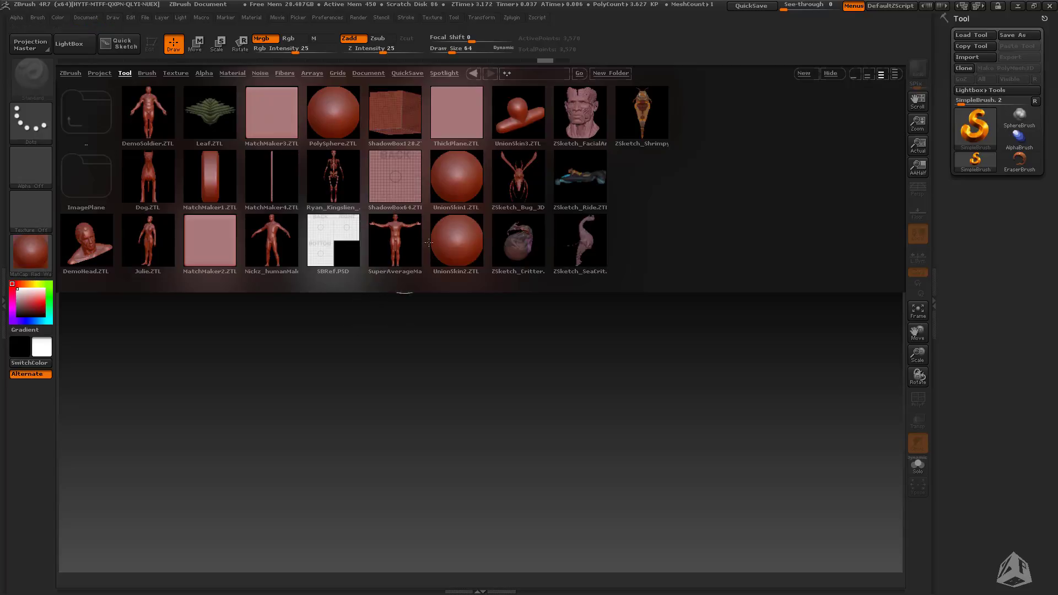
click(69, 43)
Step: Choose the Sphere3D primitive as the current tool
click(957, 132)
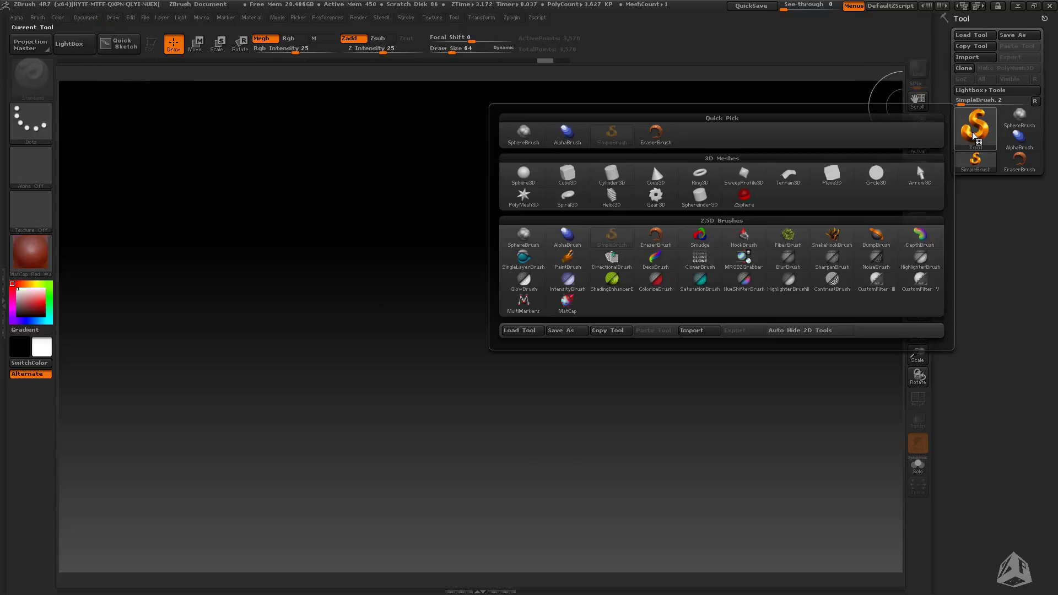
click(523, 175)
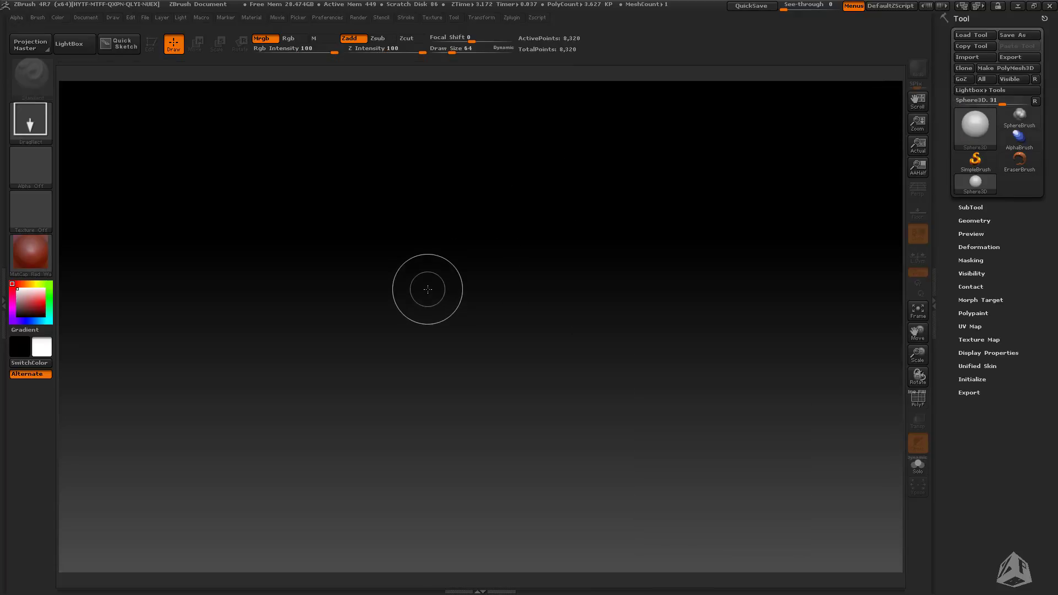
Step: Draw two overlapping test spheres on the canvas and clear it
drag(474, 279, 467, 518)
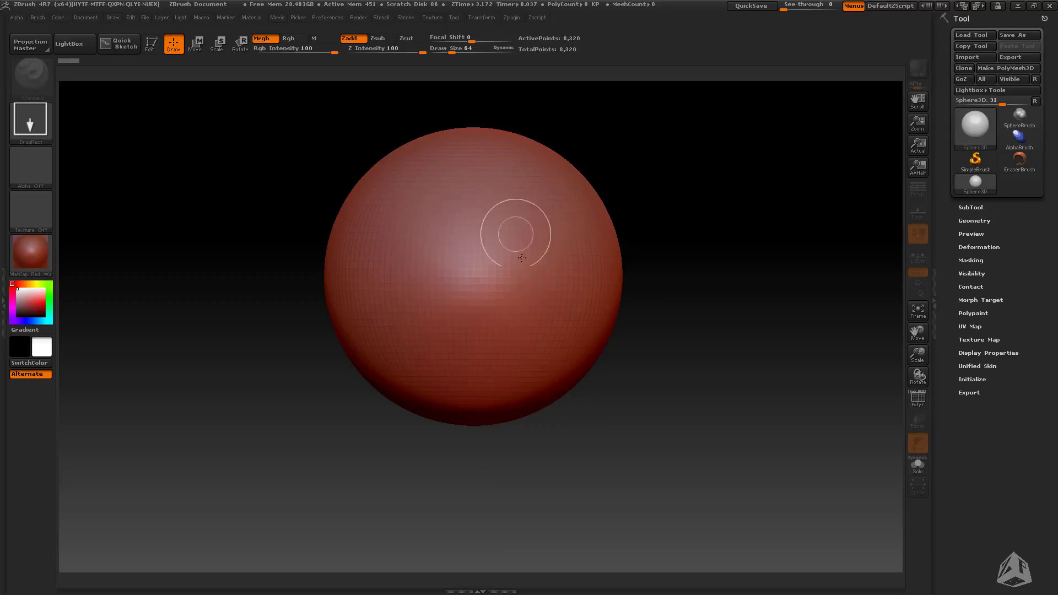
mouse_move(609, 251)
mouse_down()
mouse_move(600, 414)
mouse_move(593, 439)
mouse_move(567, 445)
mouse_up()
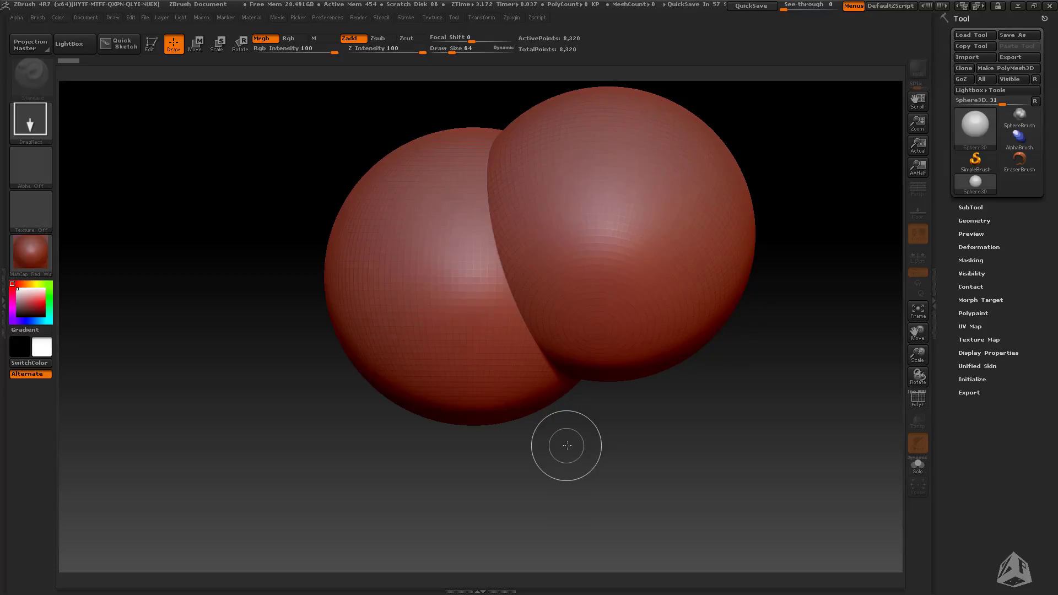
key(ctrl+n)
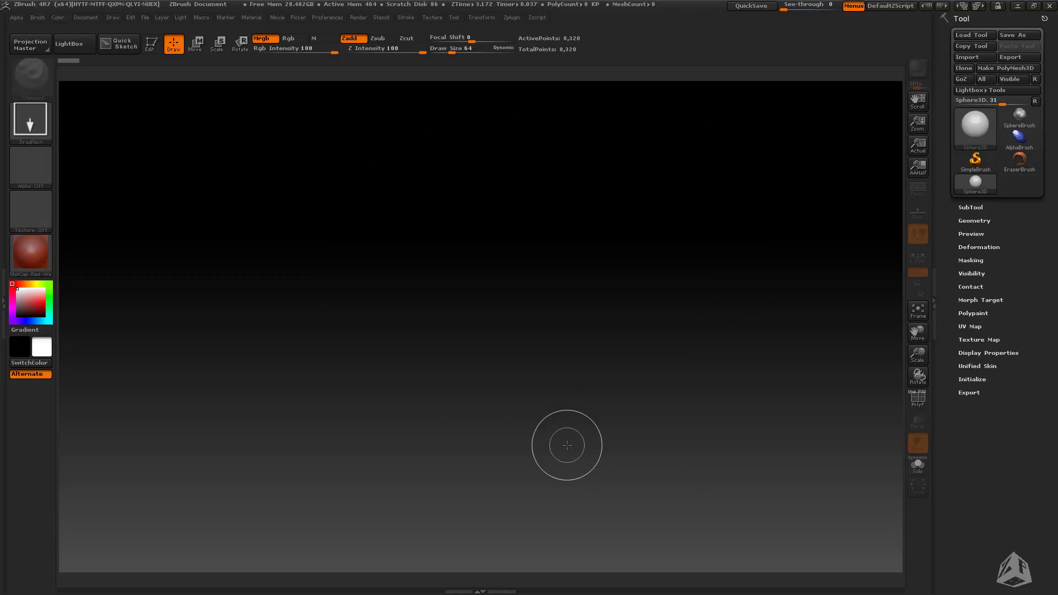
Step: Draw one large sphere on the canvas and put it into Edit mode, framed in the view
mouse_move(438, 242)
mouse_down()
mouse_move(447, 474)
mouse_move(432, 485)
mouse_up()
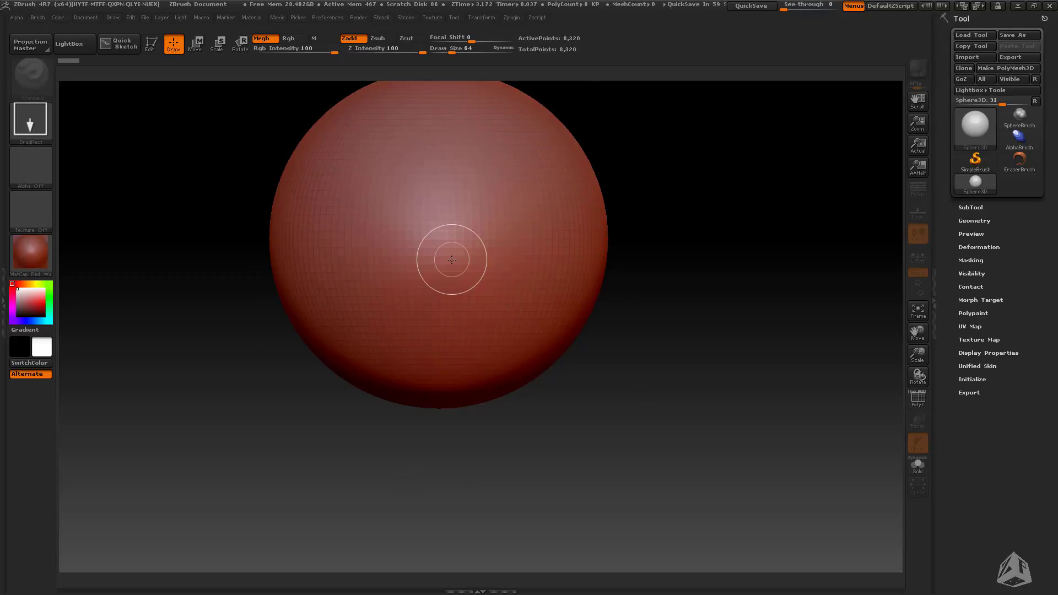
click(151, 51)
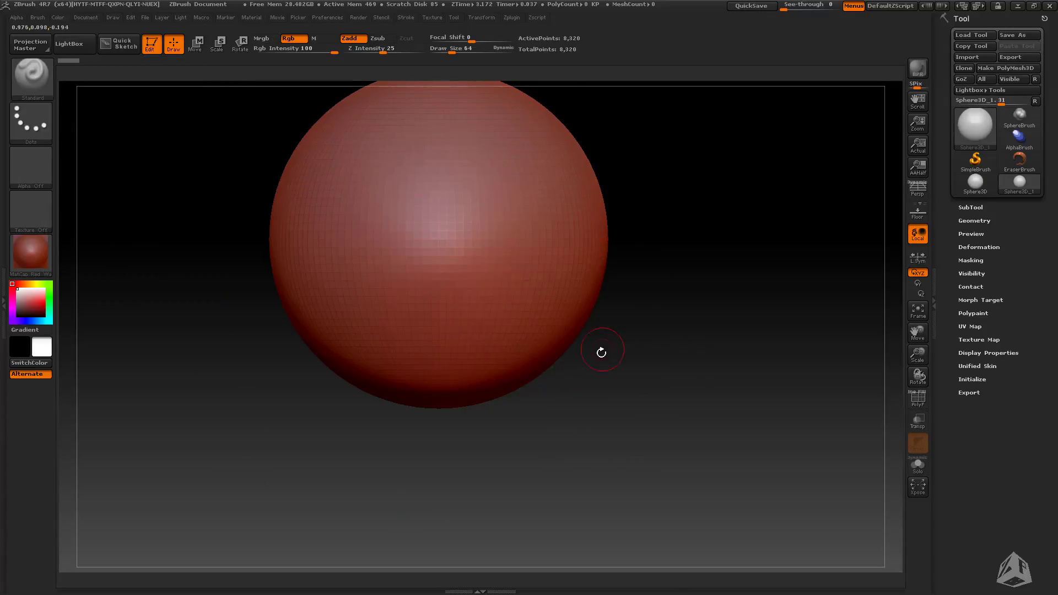
key(f)
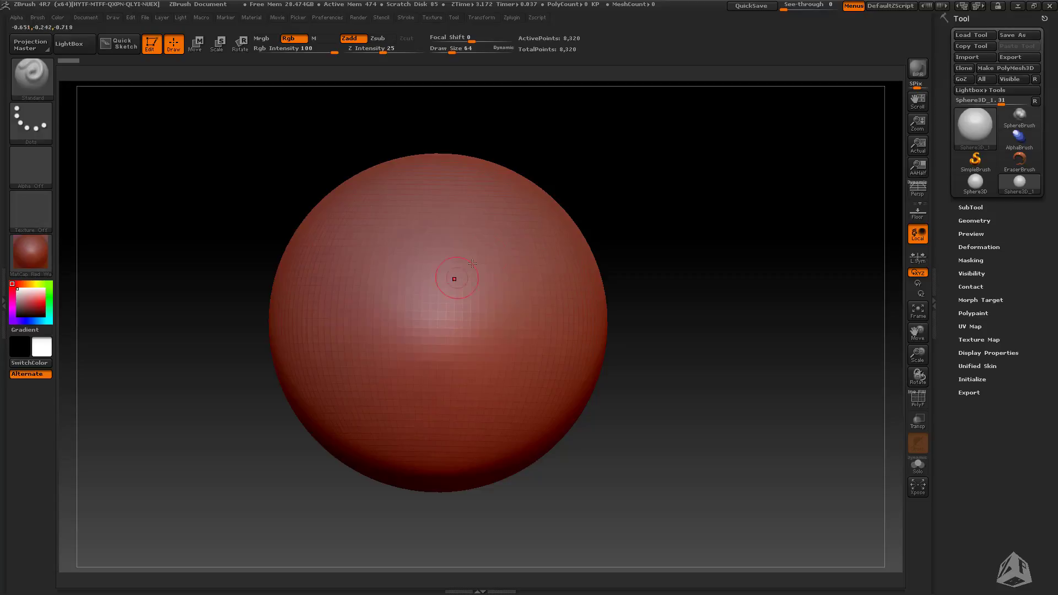
Step: Convert the sphere primitive to a PolyMesh3D so that it can be sculpted
mouse_move(608, 249)
mouse_down()
mouse_move(649, 207)
mouse_move(705, 186)
mouse_move(735, 220)
mouse_move(573, 201)
mouse_move(678, 299)
mouse_move(677, 264)
mouse_move(652, 246)
mouse_up()
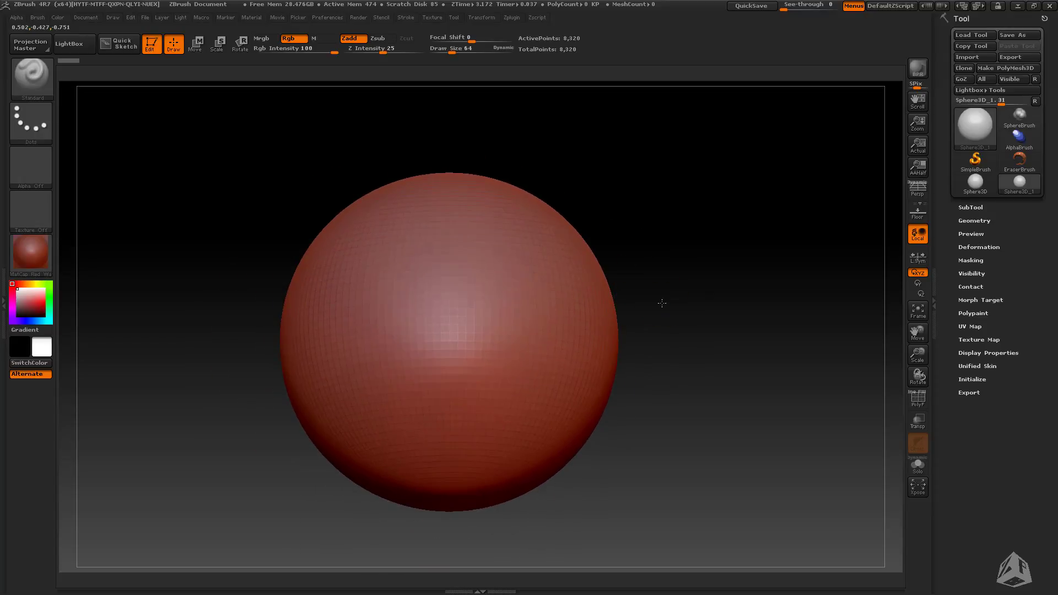
mouse_move(661, 303)
mouse_down()
mouse_move(672, 304)
mouse_move(583, 328)
mouse_move(693, 311)
mouse_move(698, 253)
mouse_up()
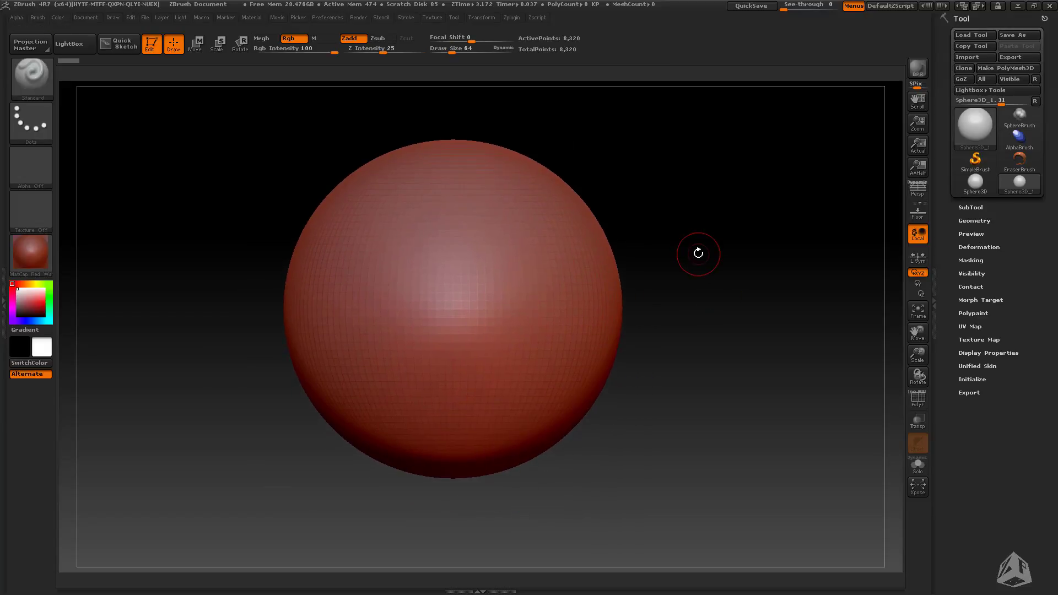
click(520, 336)
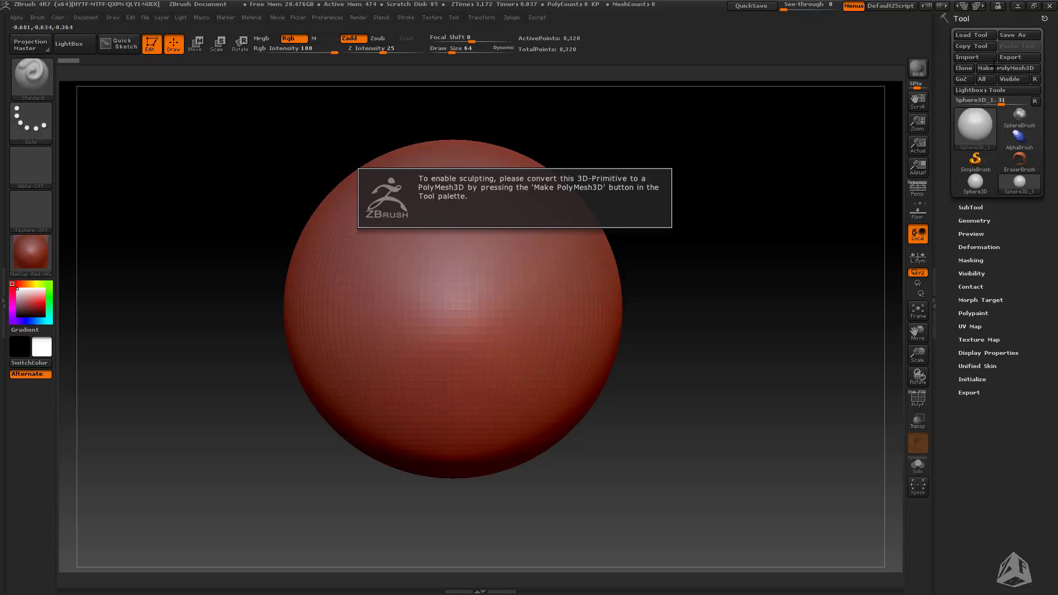
click(1016, 67)
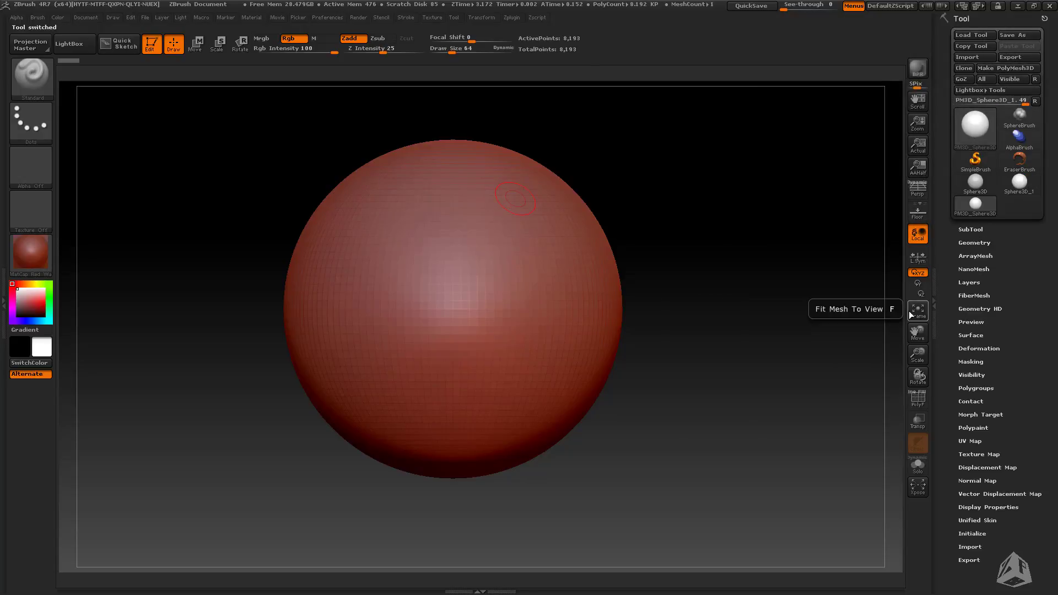
Step: Try vertical Standard brush strokes down one side of the sphere and undo them
mouse_move(485, 184)
mouse_down()
mouse_move(542, 320)
mouse_move(522, 411)
mouse_up()
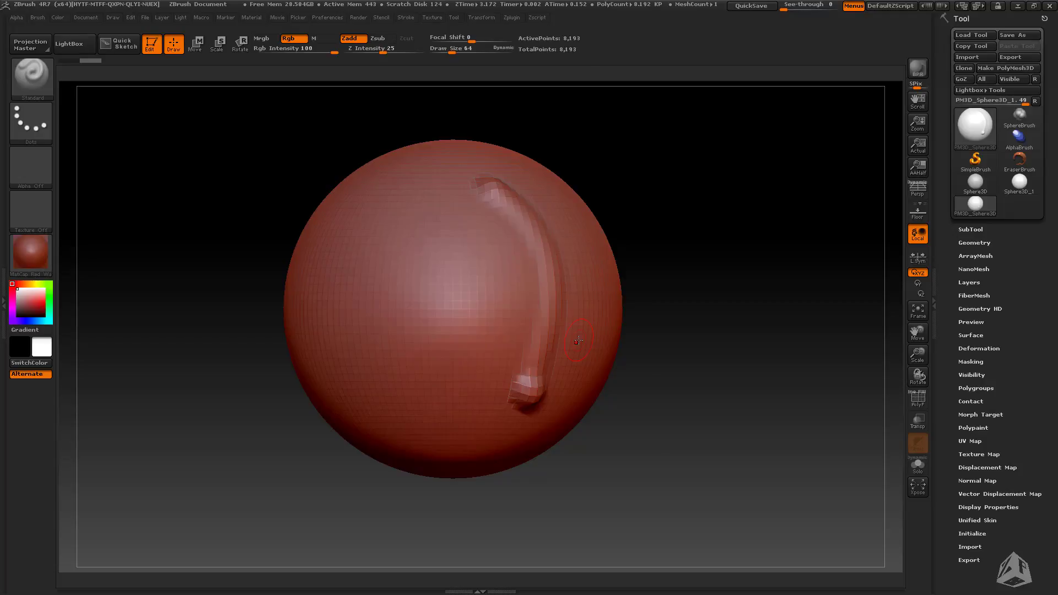
key(ctrl+z)
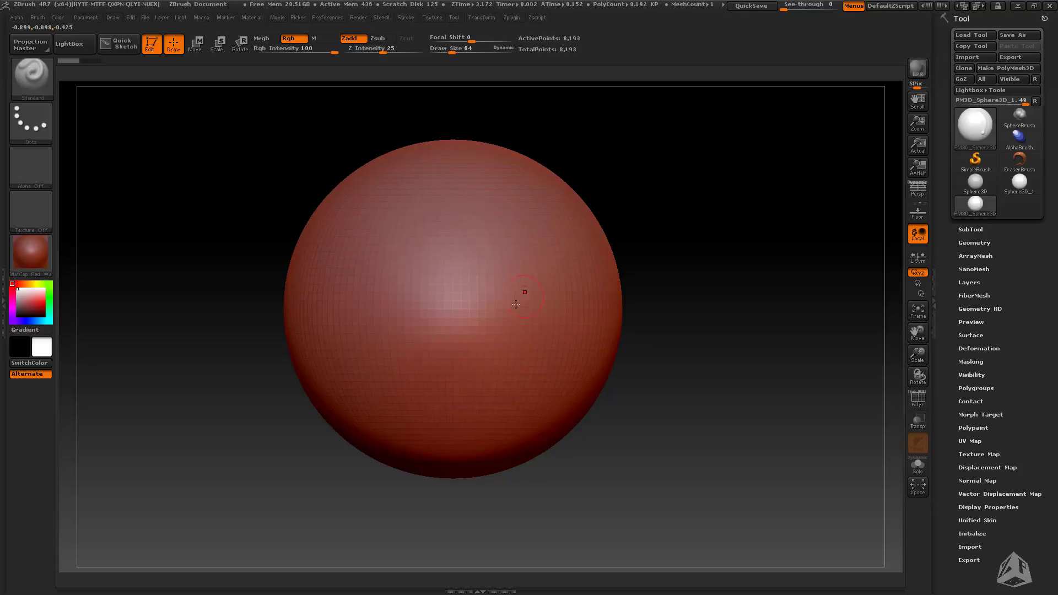
drag(514, 176, 515, 404)
key(ctrl+z)
Step: Turn on left-right symmetry and test it with a vertical Standard brush stroke, undoing the stroke
mouse_move(633, 307)
alt+mouse_down()
mouse_move(642, 307)
mouse_move(621, 248)
alt+mouse_up()
drag(683, 207, 680, 394)
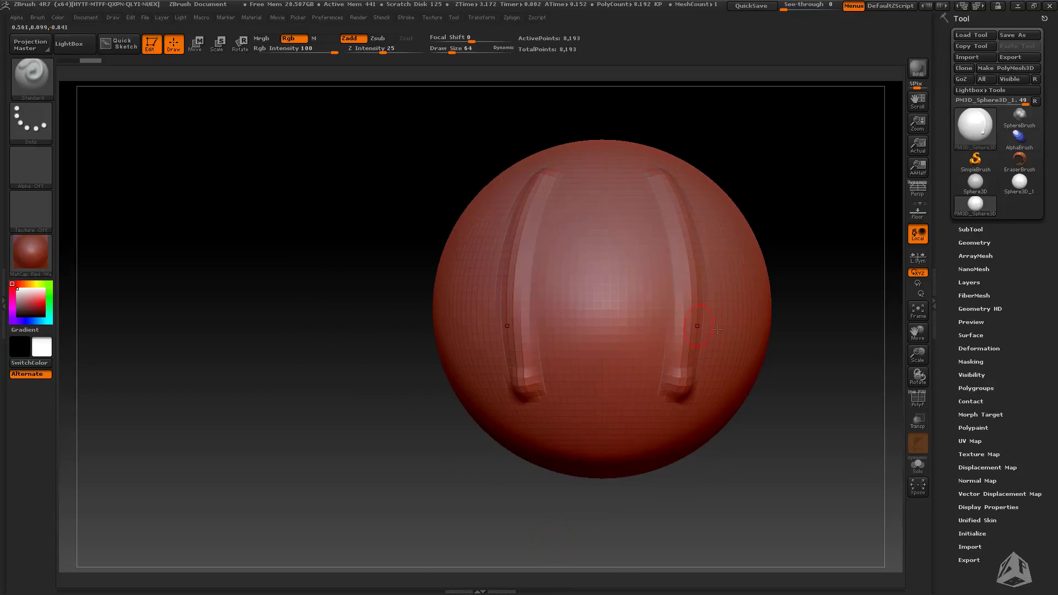
alt+drag(553, 540, 424, 554)
key(ctrl+z)
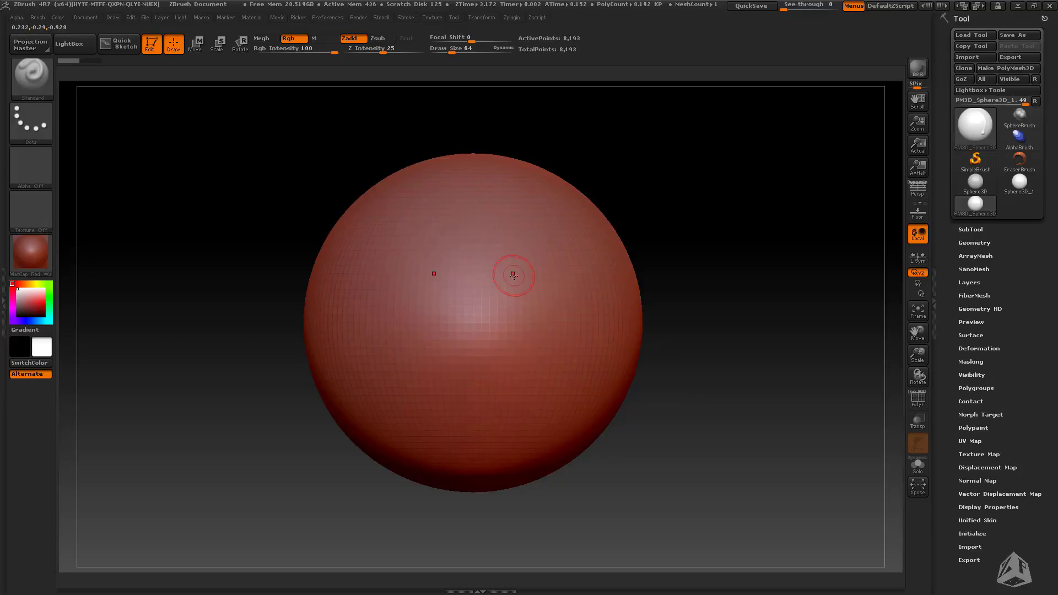
Step: Reshape the upper part of the sphere with the Move brush at draw size 272
key(b)
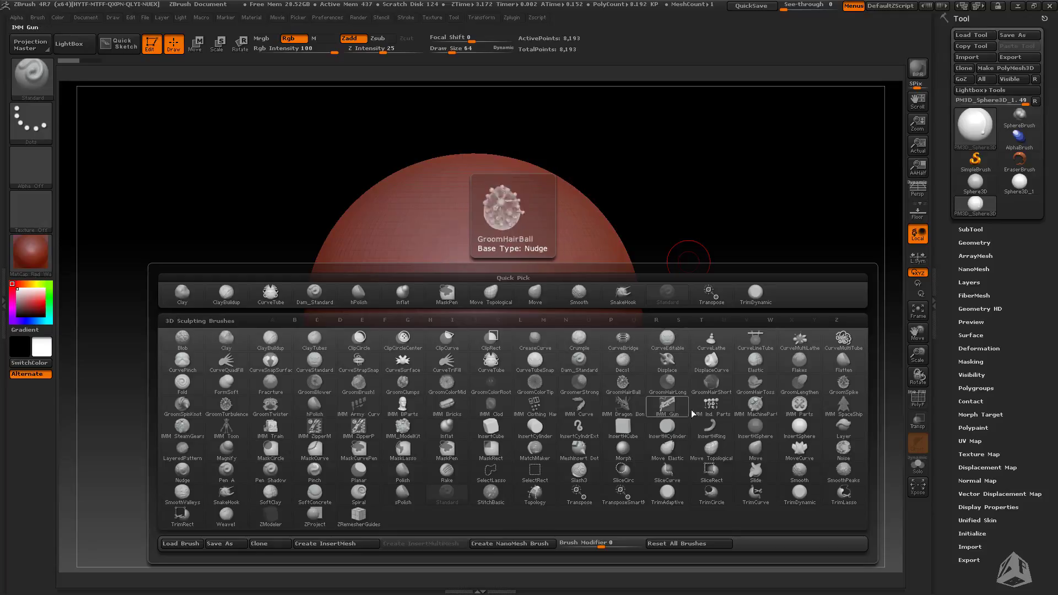
click(755, 450)
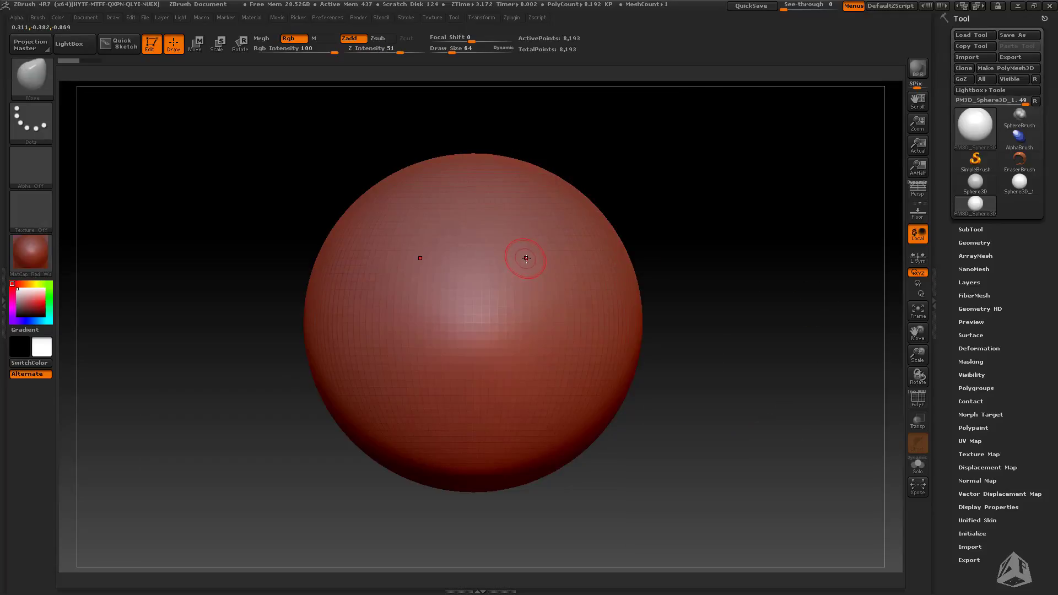
key(s)
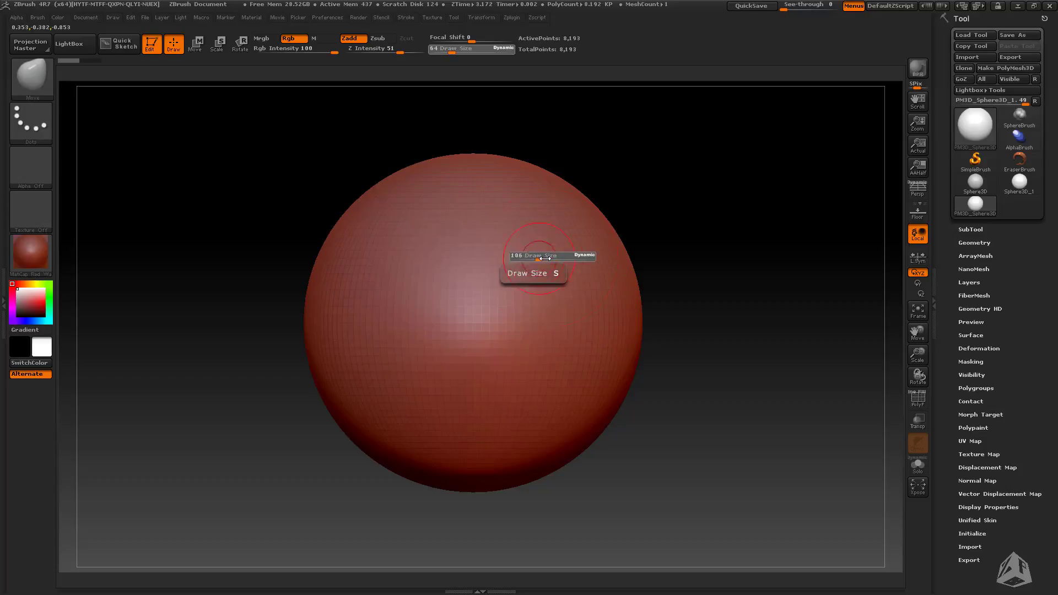
mouse_move(528, 256)
mouse_down()
mouse_move(585, 255)
mouse_move(548, 268)
mouse_up()
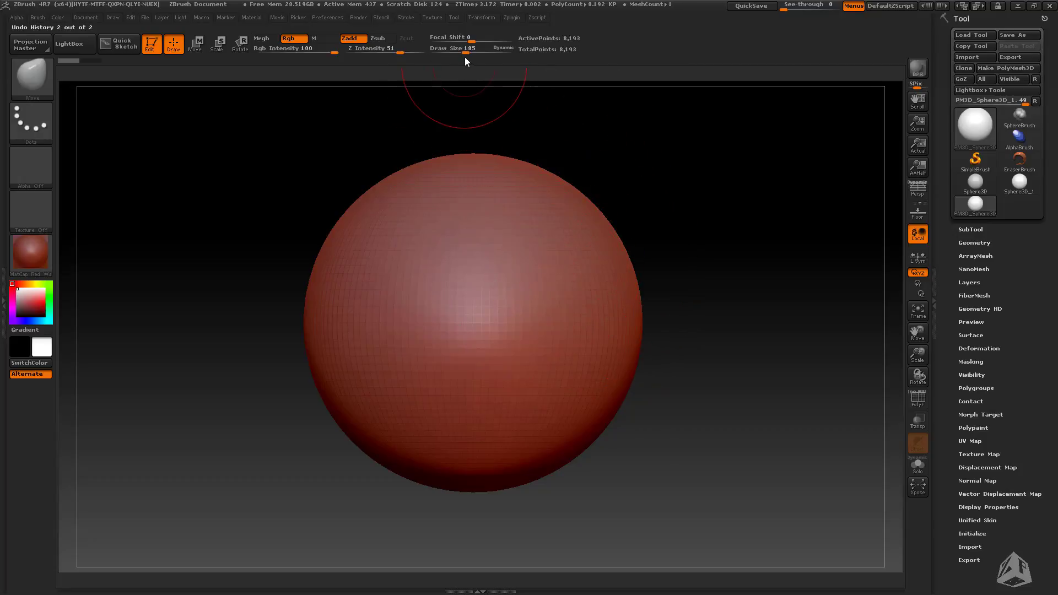
drag(462, 51, 472, 53)
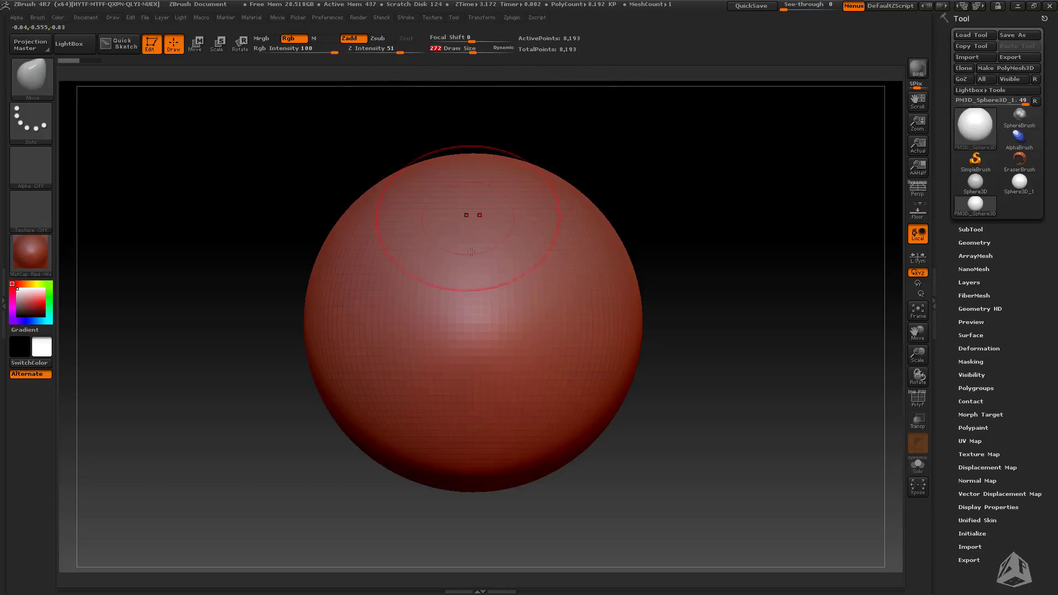
mouse_move(614, 234)
mouse_down()
mouse_move(642, 194)
mouse_move(537, 458)
mouse_up()
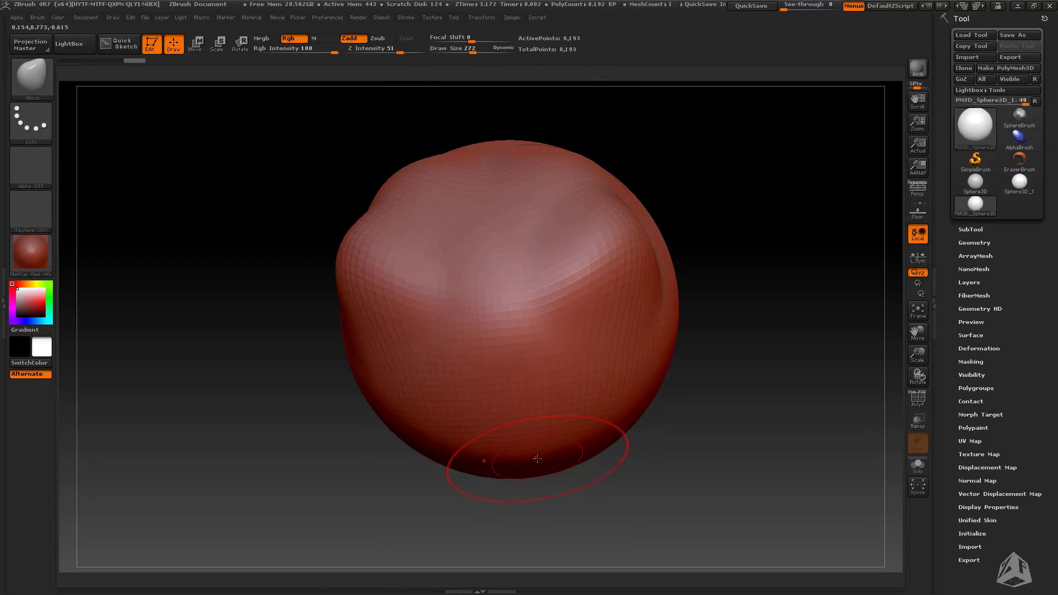
Step: Change the model's material to MatCap Gray
click(27, 259)
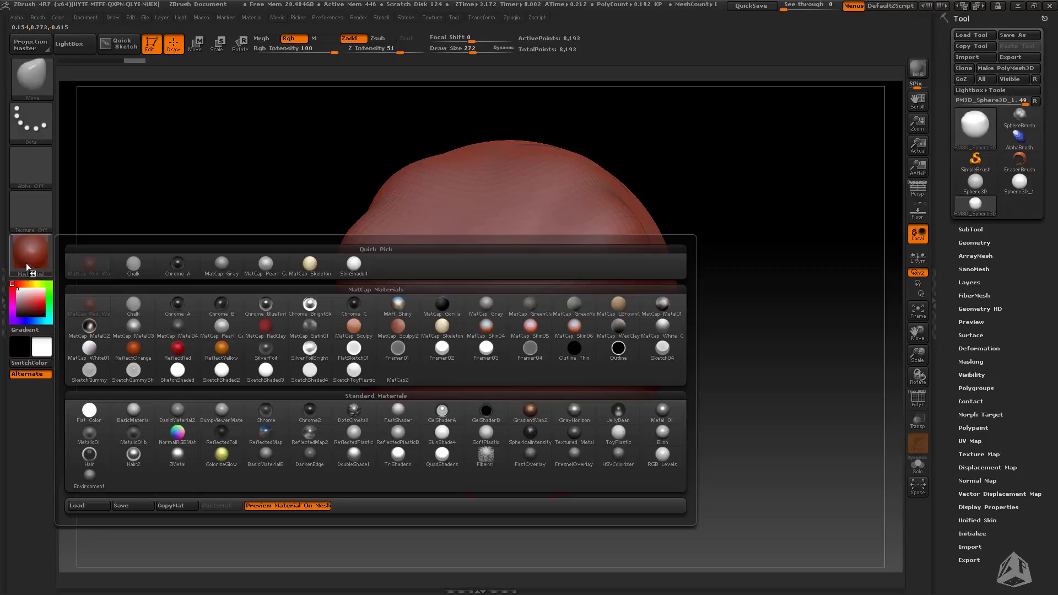
click(30, 256)
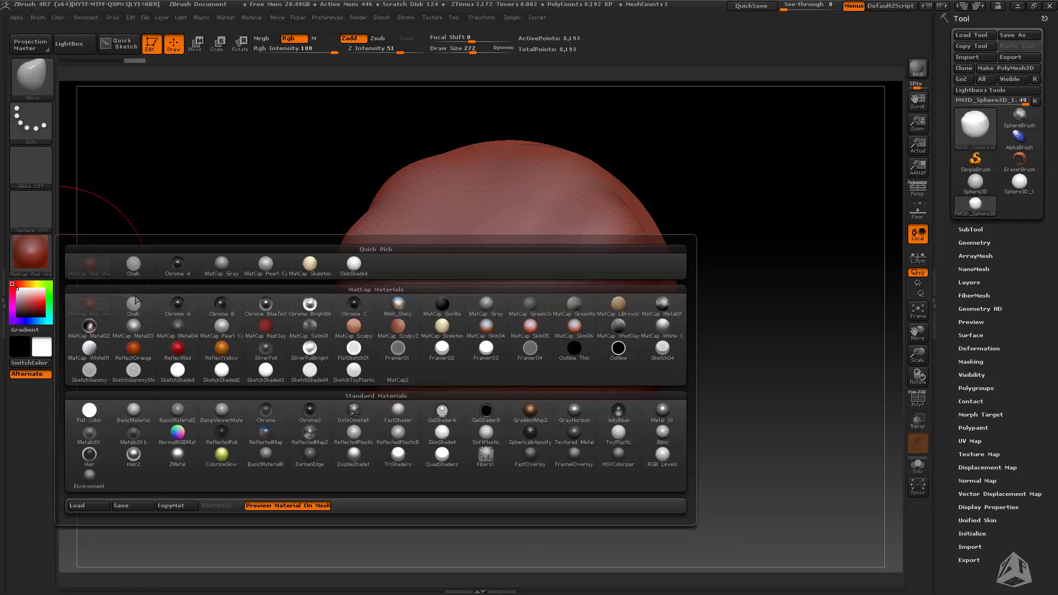
click(488, 308)
Step: Pull the sides of the form into a broader, rounder shape with the Move brush
right_drag(578, 373, 634, 320)
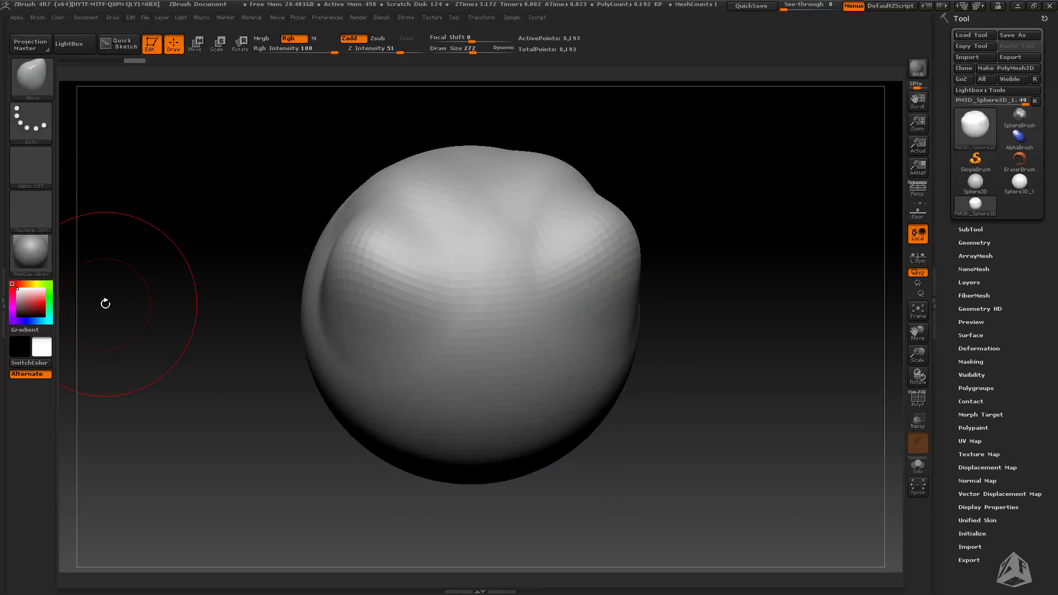
drag(105, 304, 352, 276)
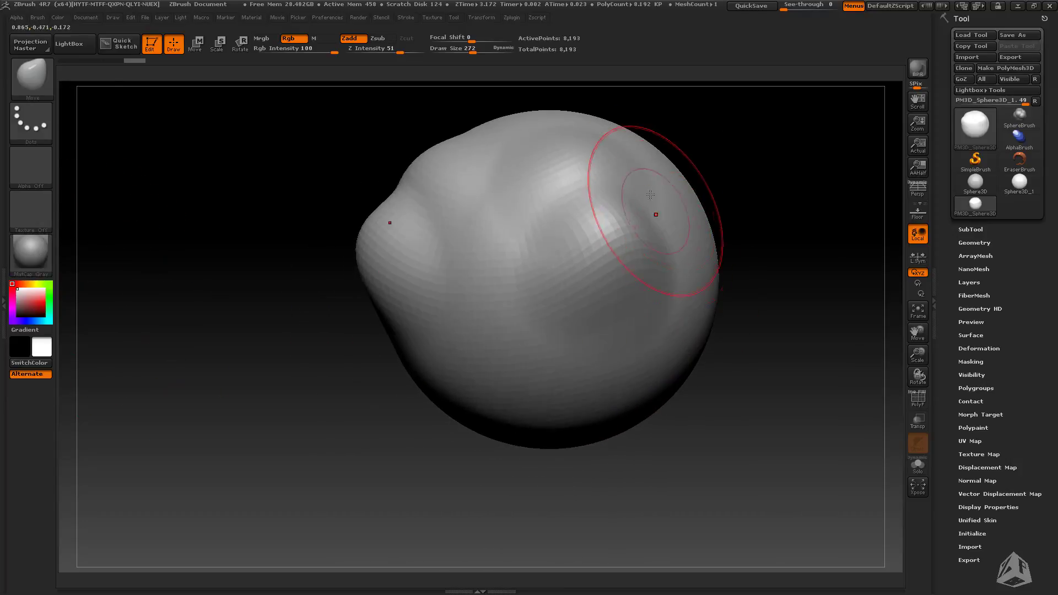
drag(738, 265, 508, 389)
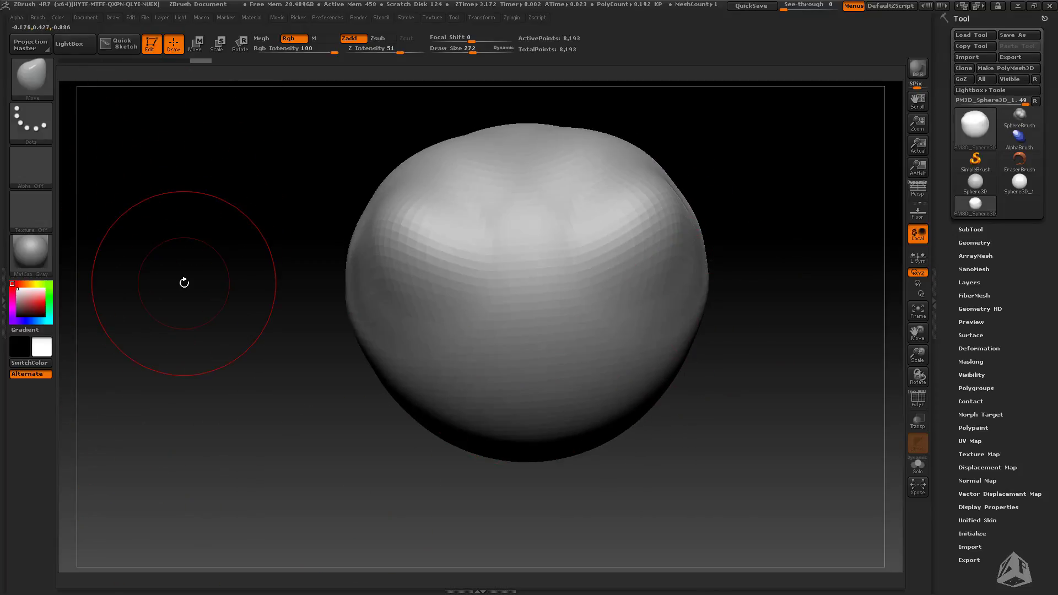
Step: Lower the document's background gradient range until the background is a flat, uniform gray
click(88, 17)
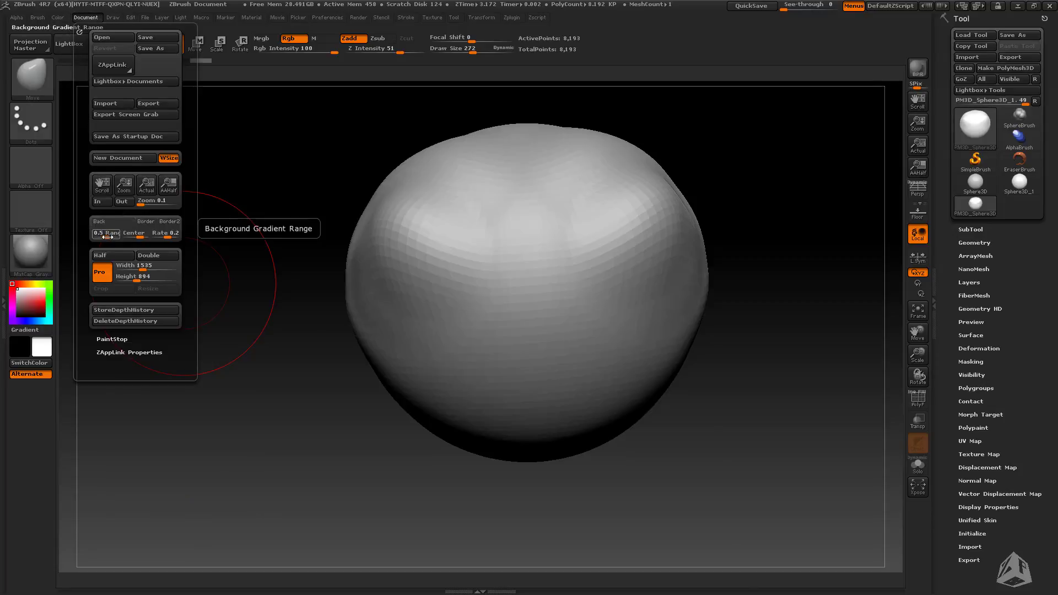
drag(107, 237, 91, 238)
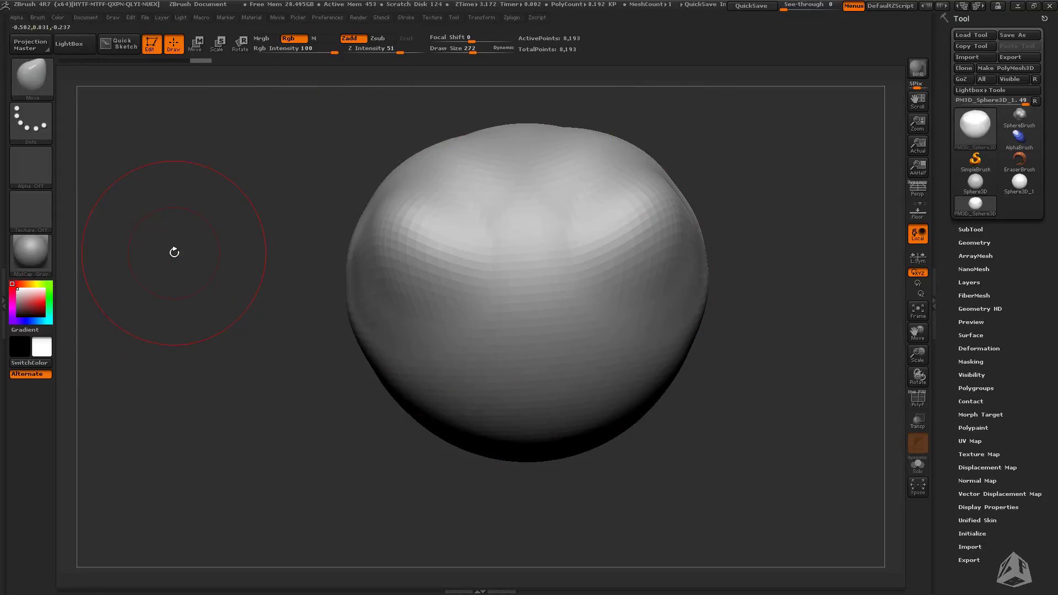
Step: Pull the upper sides of the form outward symmetrically with the Move brush, tapering it toward the bottom
mouse_move(174, 253)
mouse_down()
mouse_move(606, 286)
mouse_move(757, 325)
mouse_move(757, 315)
mouse_move(728, 342)
mouse_up()
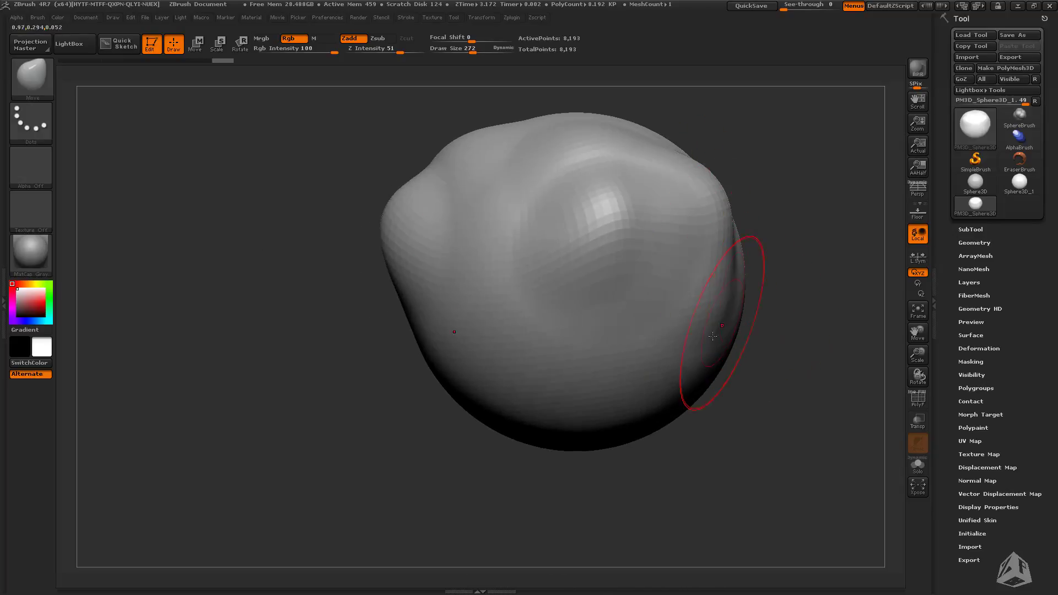
mouse_move(545, 207)
mouse_down()
mouse_move(555, 130)
mouse_move(619, 248)
mouse_move(619, 225)
mouse_up()
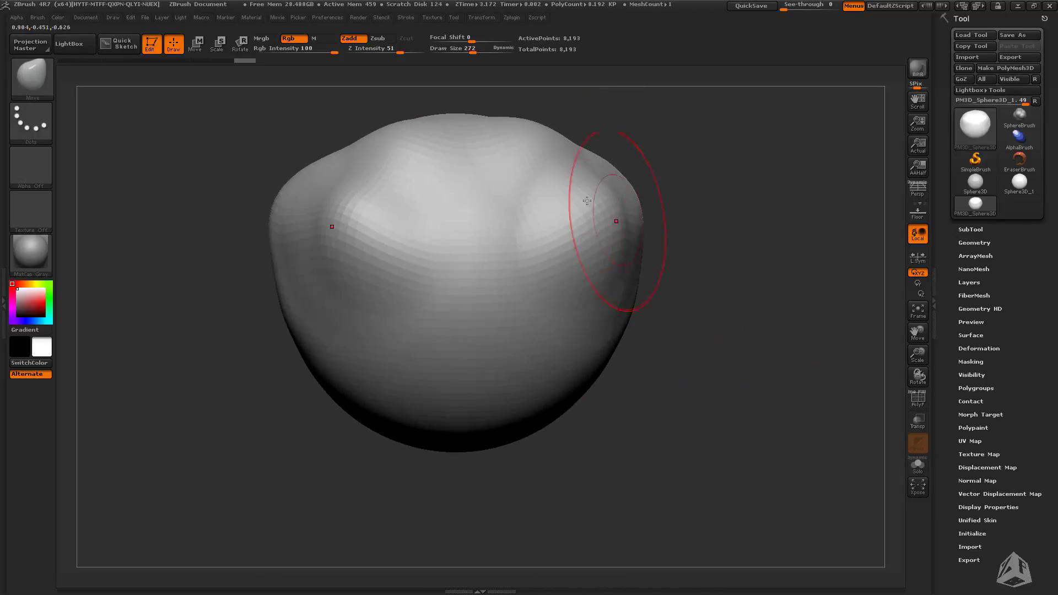
Step: Even out the crown and push the lower sides of the form outward symmetrically with the Move brush
drag(538, 195, 590, 142)
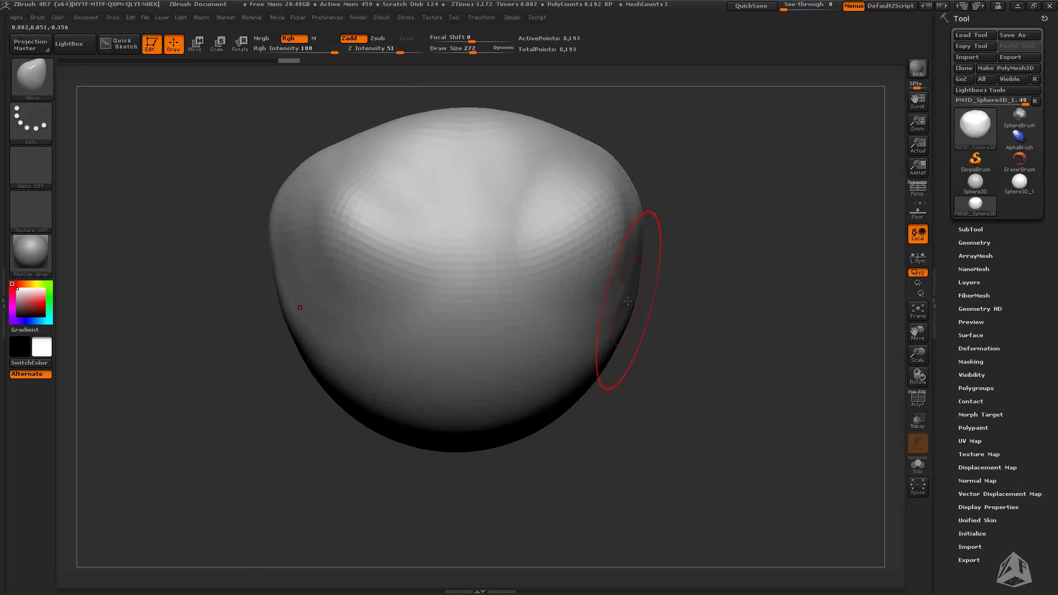
drag(617, 347, 626, 355)
mouse_move(599, 373)
mouse_down()
mouse_move(608, 382)
mouse_move(587, 398)
mouse_up()
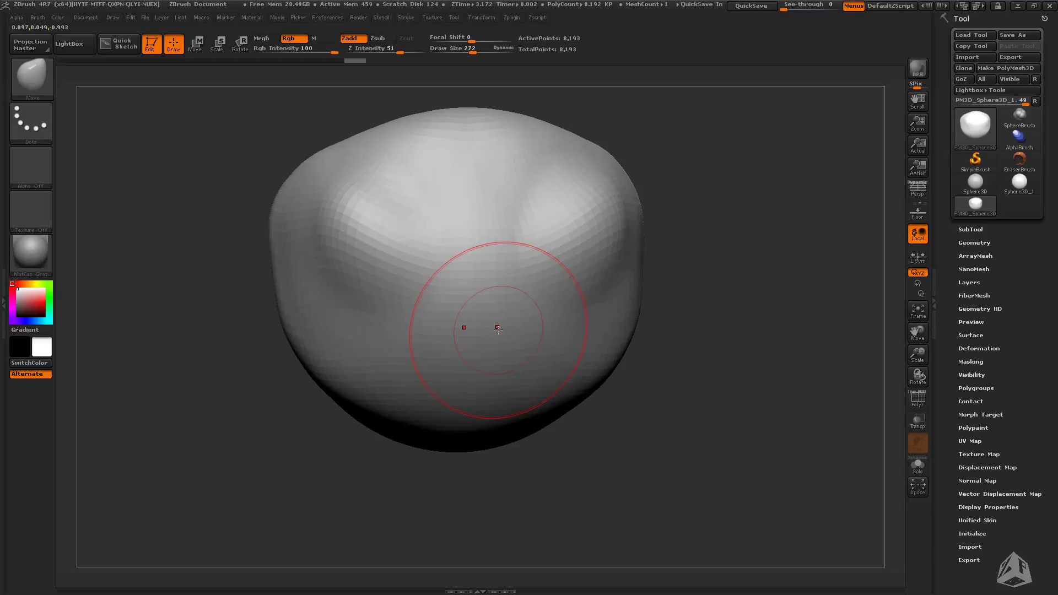
Step: Divide the mesh twice to reach subdivision level 3
click(973, 243)
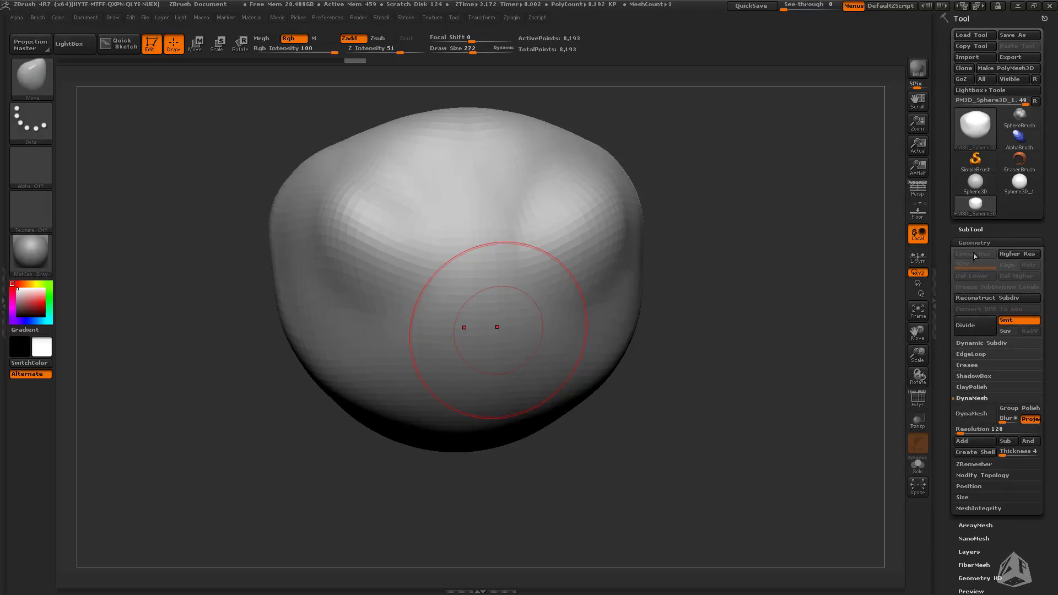
click(976, 326)
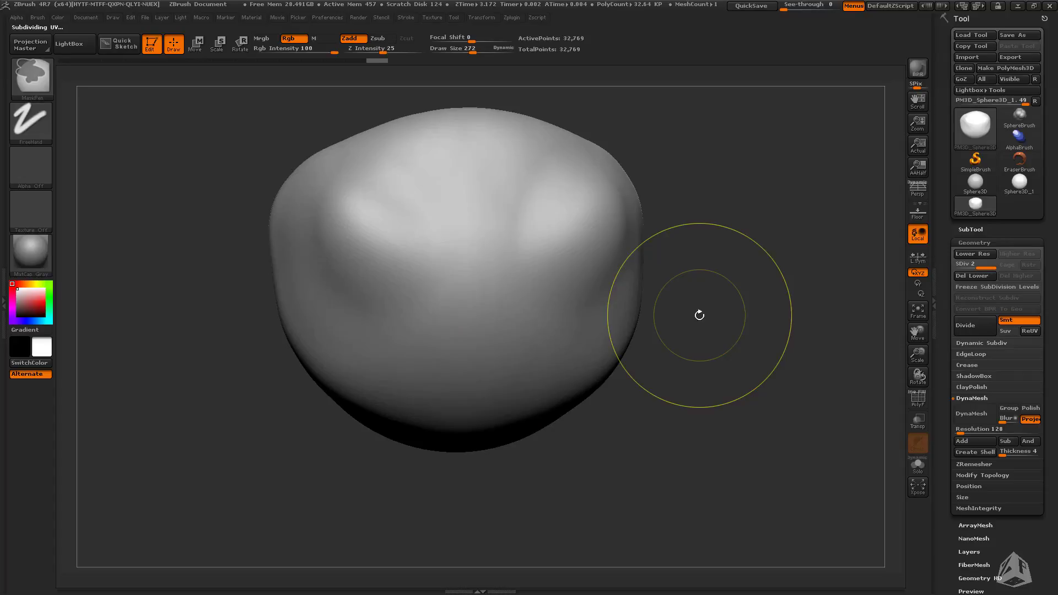
key(ctrl+d)
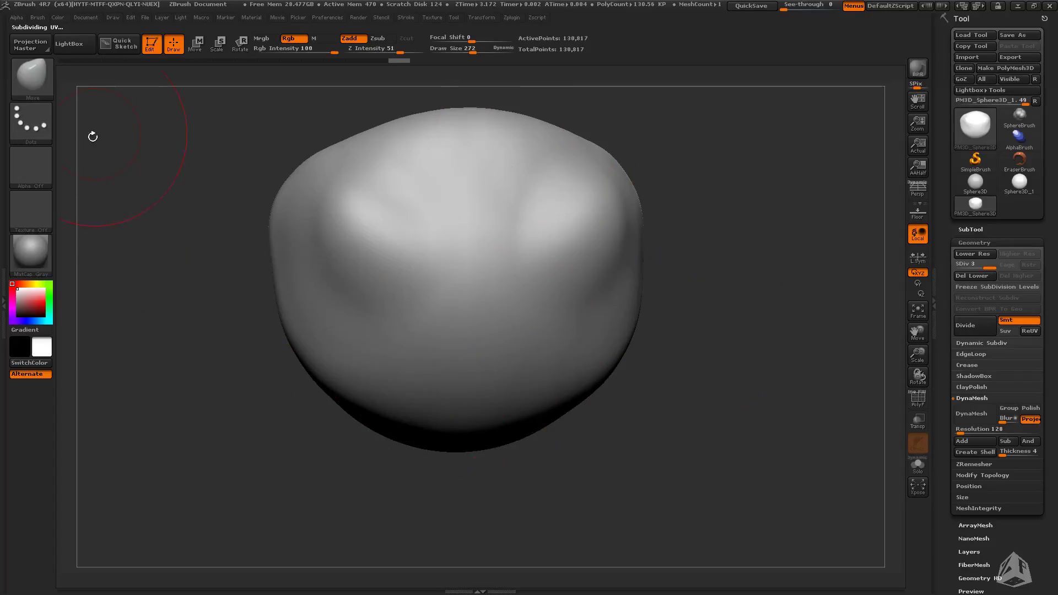
Step: Sculpt rough symmetrical strokes around the eye, cheek and mouth areas with the ClayBuildup brush
key(b)
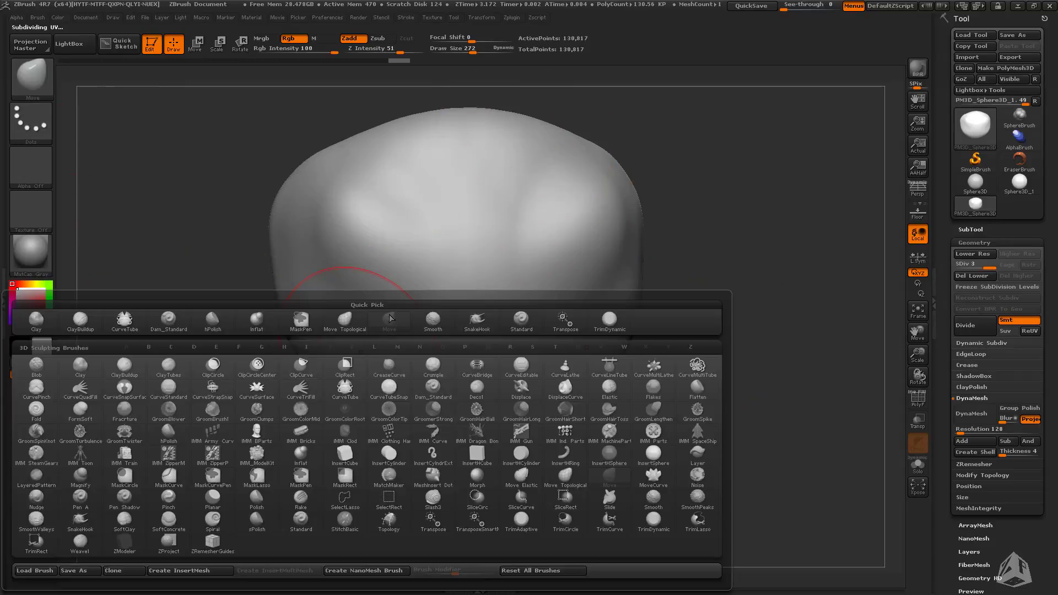
click(125, 367)
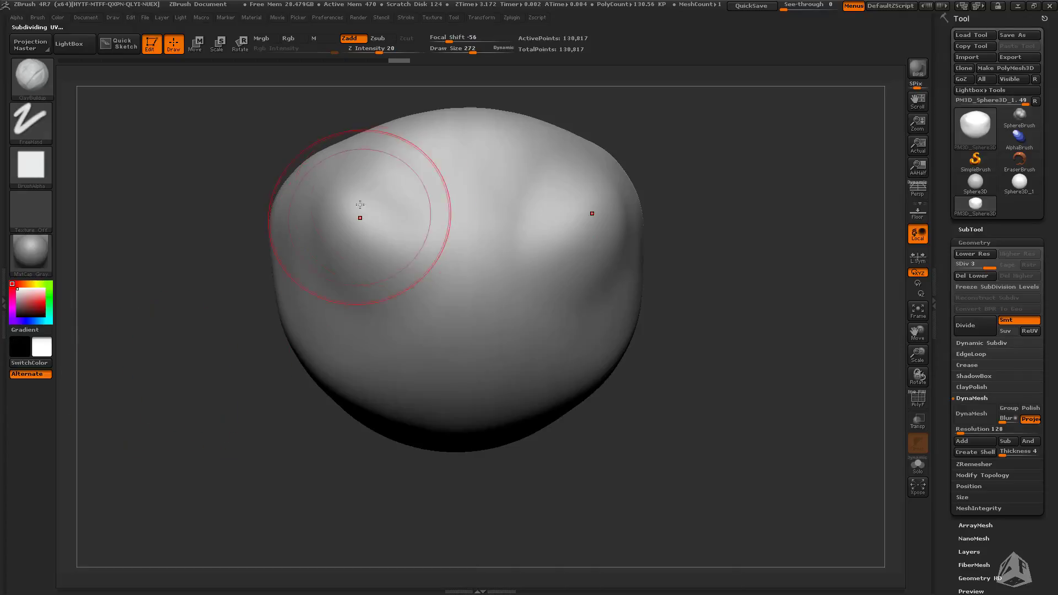
mouse_move(358, 213)
mouse_down()
mouse_move(444, 222)
mouse_move(429, 259)
mouse_up()
mouse_move(457, 270)
mouse_down()
mouse_move(414, 308)
mouse_move(456, 389)
mouse_move(435, 380)
mouse_up()
drag(424, 375, 386, 337)
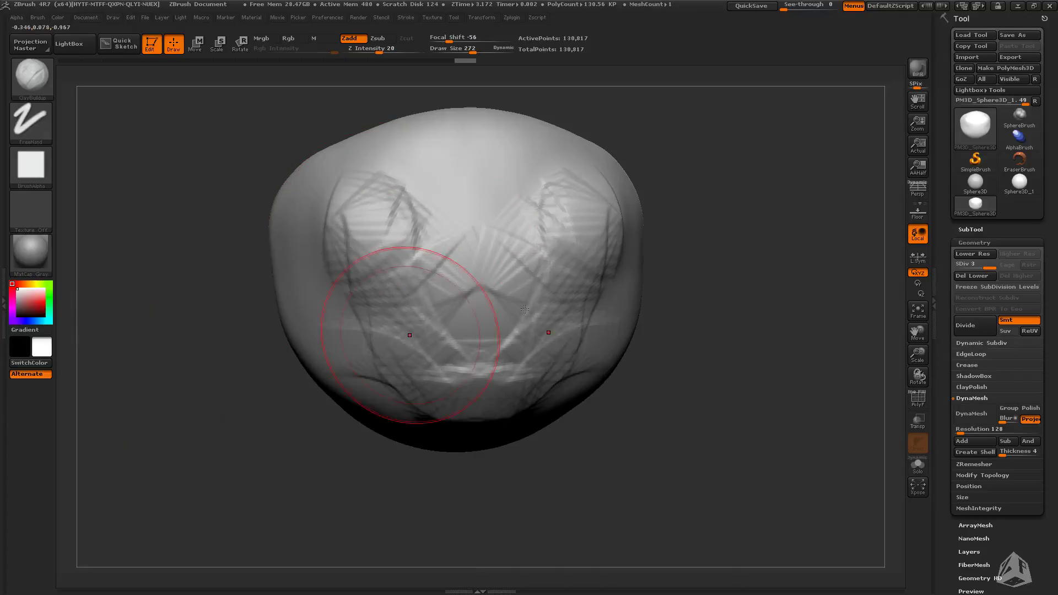
Step: Divide the mesh up to subdivision level 5 and try smoothing the clay strokes around the eyes and mouth
click(969, 328)
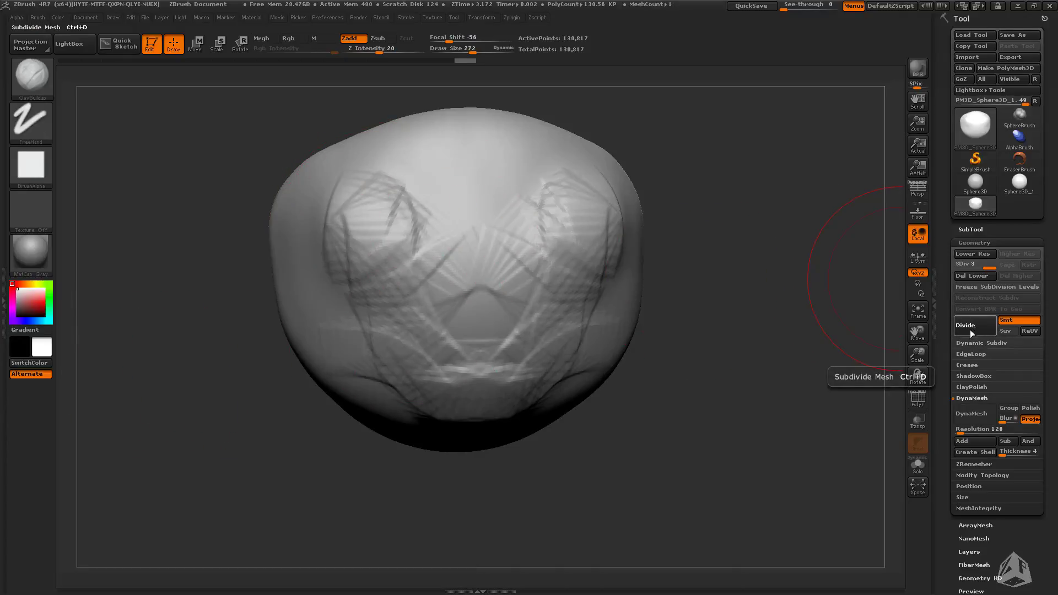
click(977, 331)
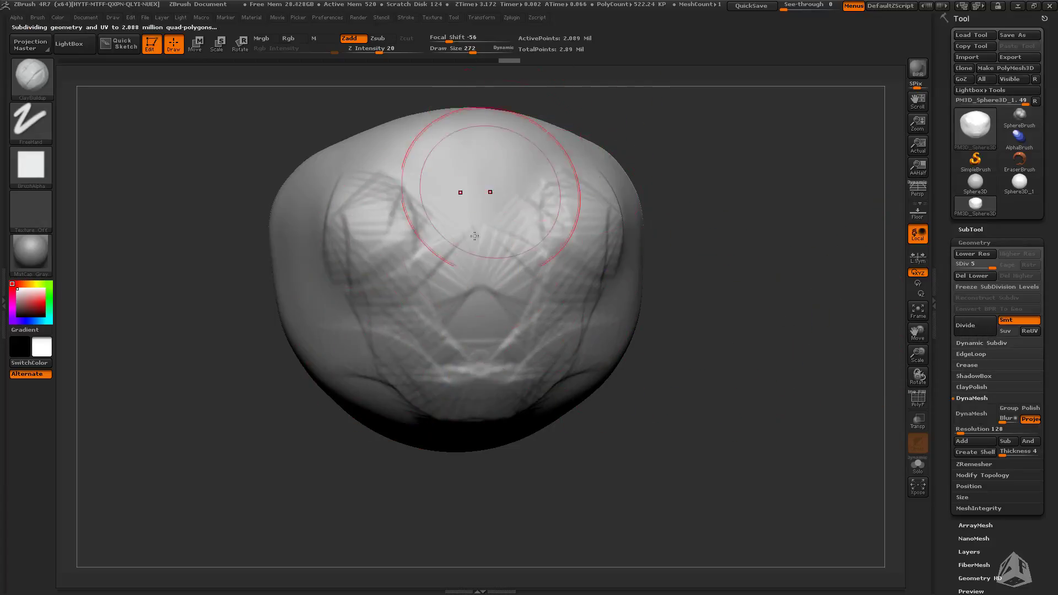
key(shift)
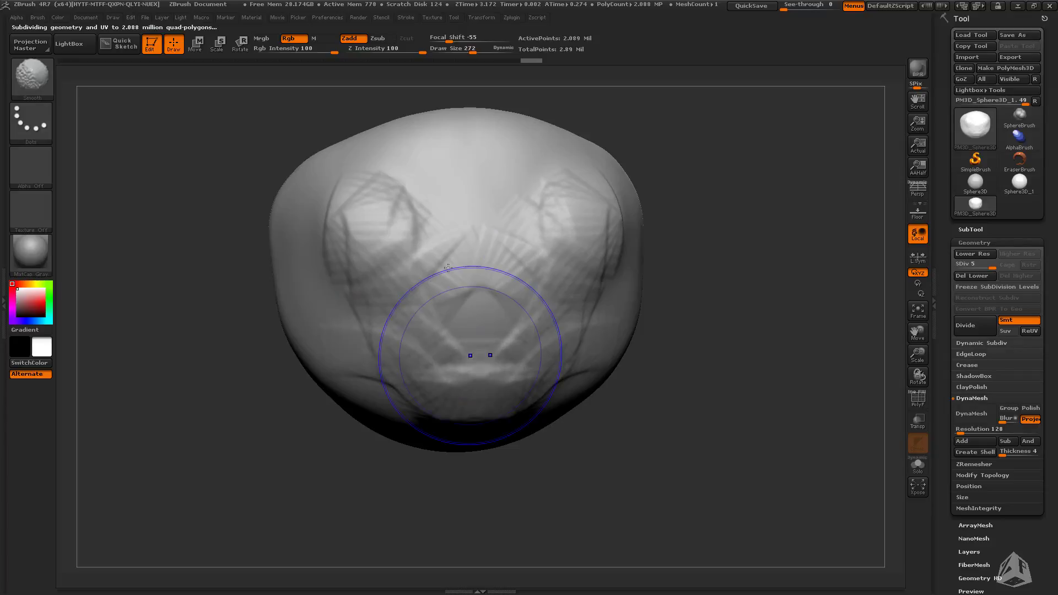
shift+drag(402, 239, 361, 228)
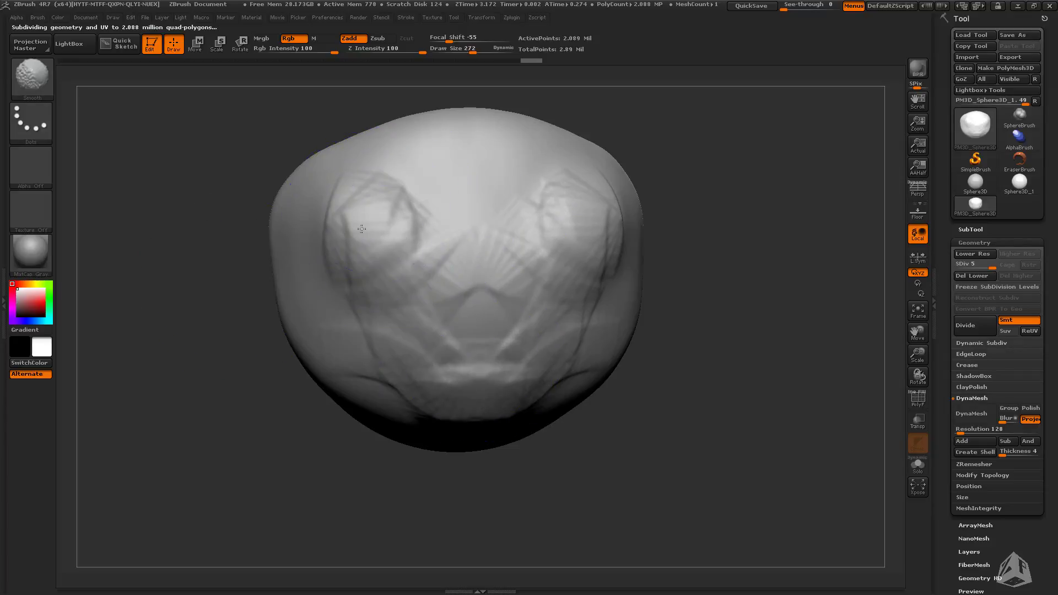
shift+drag(545, 269, 518, 303)
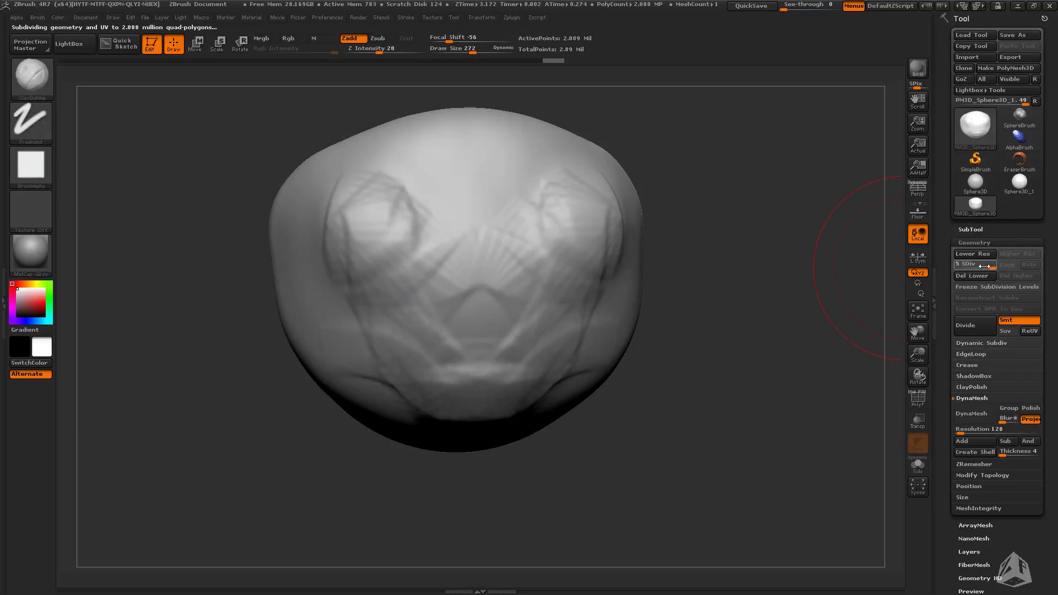
Step: Lower the mesh to subdivision level 2 and smooth away the clay strokes across the front of the form
click(966, 266)
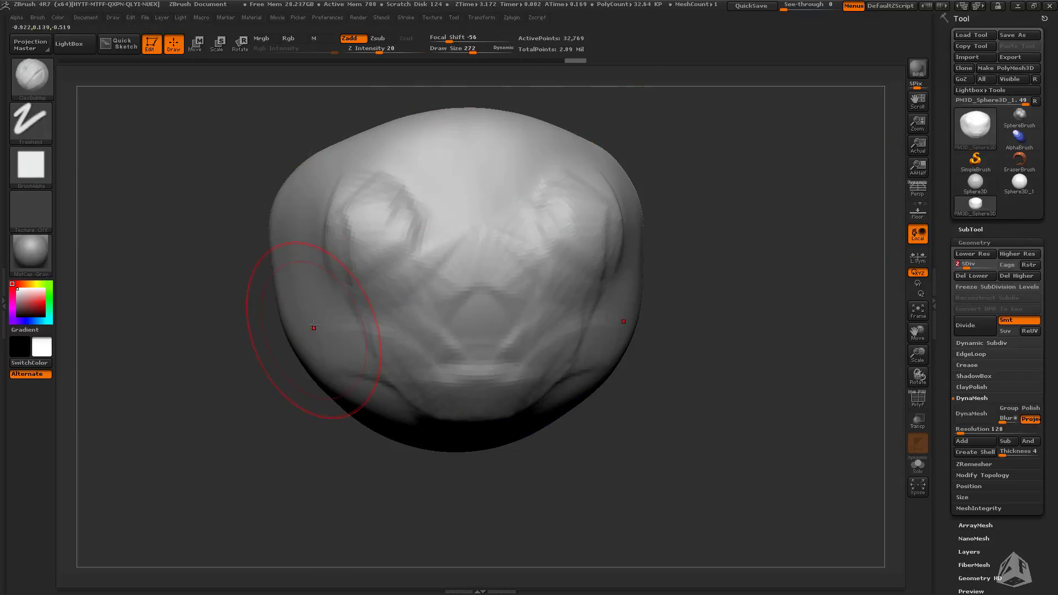
mouse_move(351, 213)
shift+mouse_down()
mouse_move(540, 220)
mouse_move(479, 375)
shift+mouse_up()
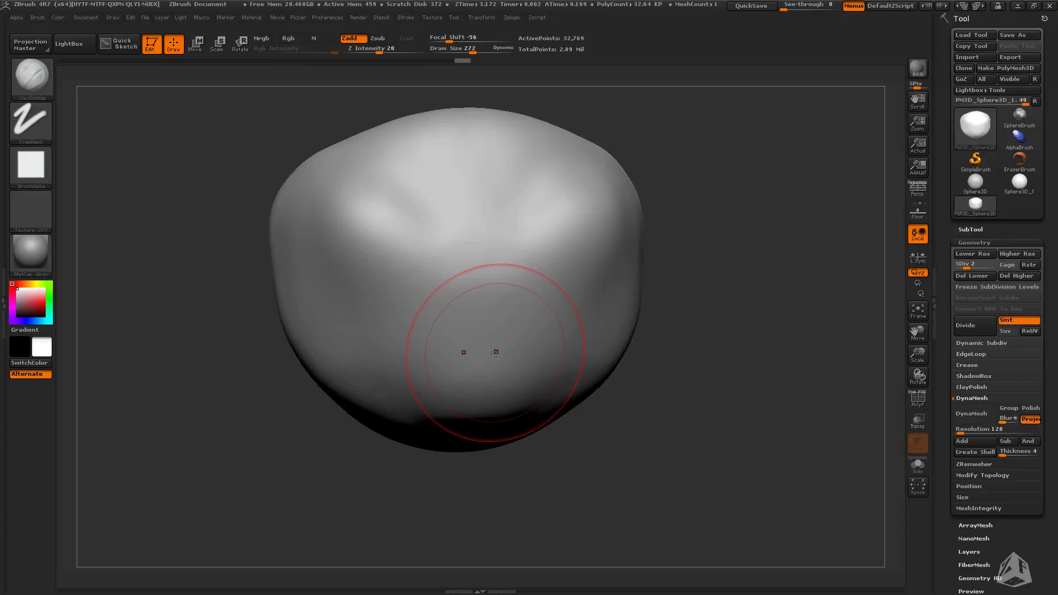
drag(694, 242, 699, 302)
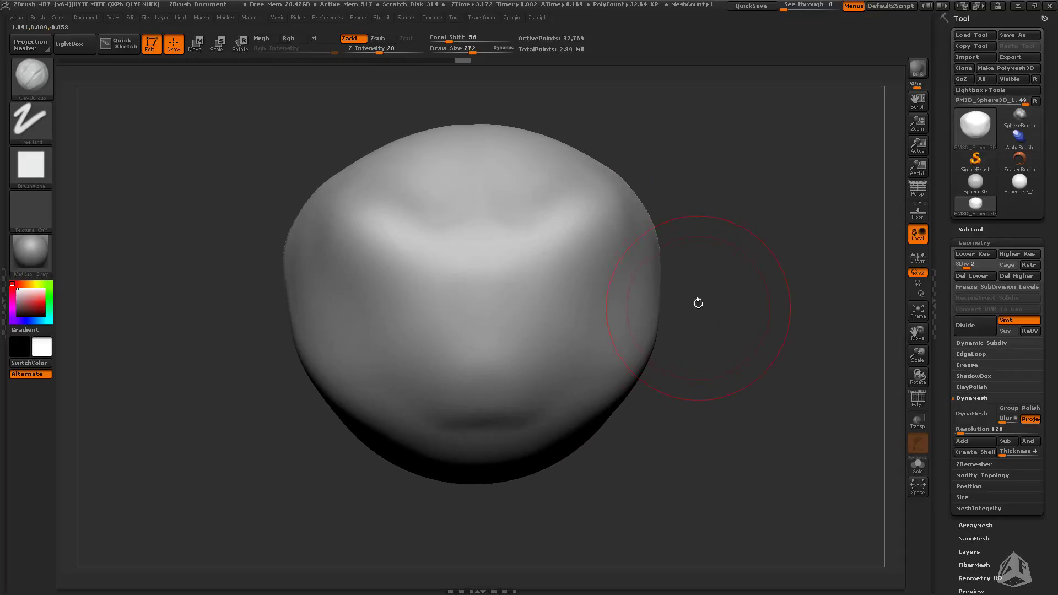
Step: Set the DynaMesh resolution to 40 and convert the model to a DynaMesh without freezing its subdivision levels
click(974, 242)
click(974, 242)
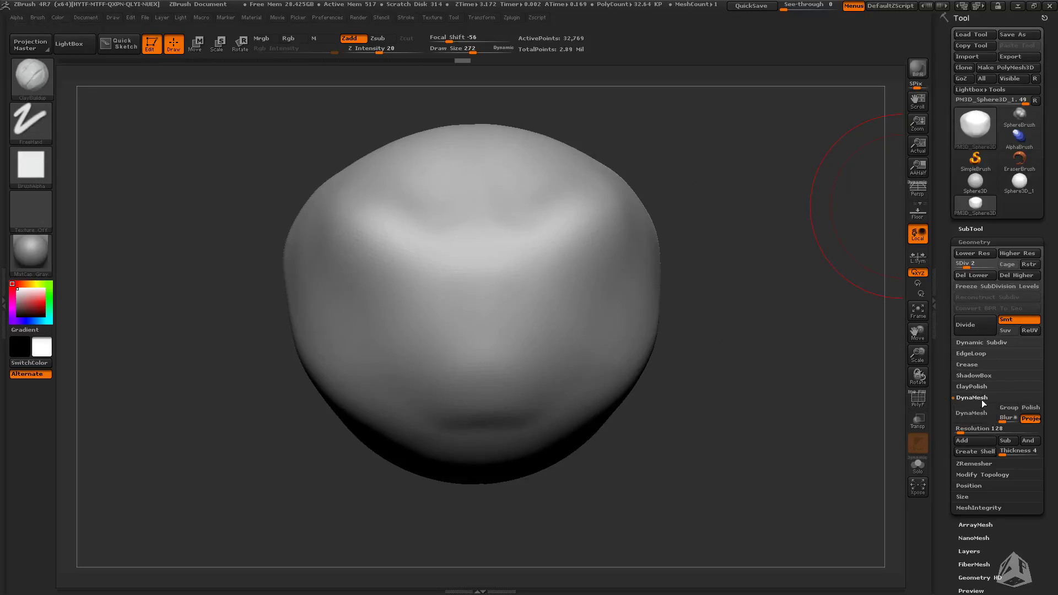
click(970, 429)
text(1360)
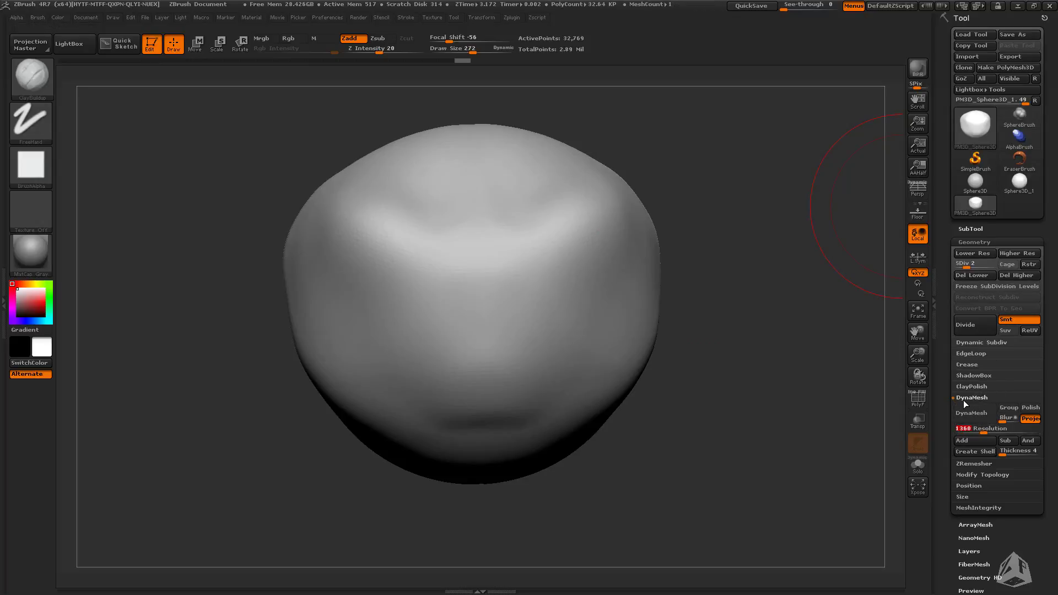
text(40)
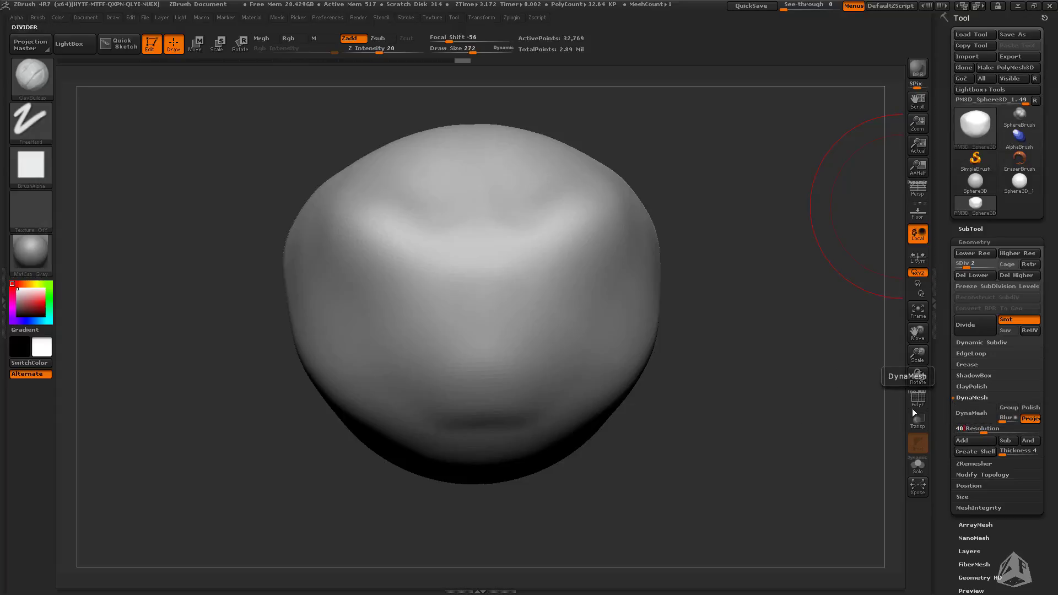
key(Return)
click(979, 414)
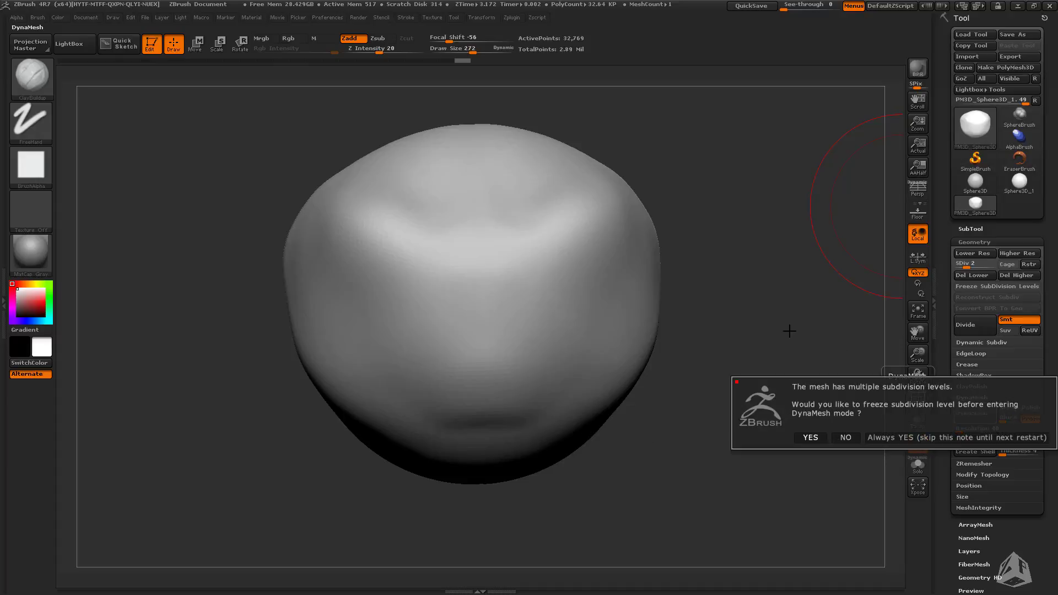
click(845, 437)
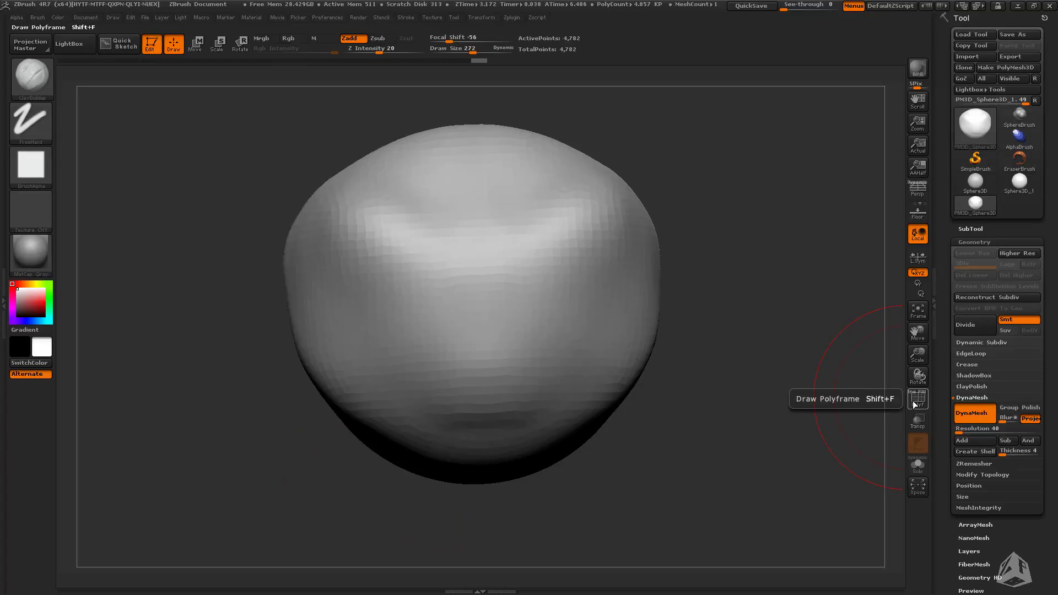
Step: Display the polyframe and build up symmetrical clay strokes down the front of the DynaMesh, stretching its polygons
click(913, 401)
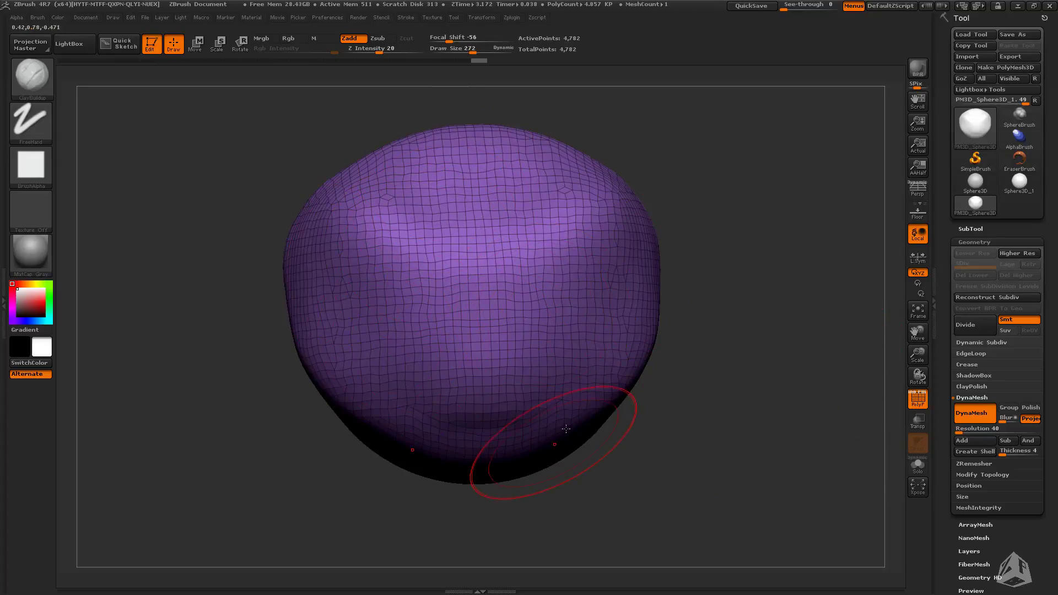
mouse_move(578, 429)
mouse_down()
mouse_move(487, 438)
mouse_move(475, 424)
mouse_up()
mouse_move(536, 384)
mouse_down()
mouse_move(490, 380)
mouse_move(459, 283)
mouse_move(449, 187)
mouse_move(485, 436)
mouse_move(546, 429)
mouse_up()
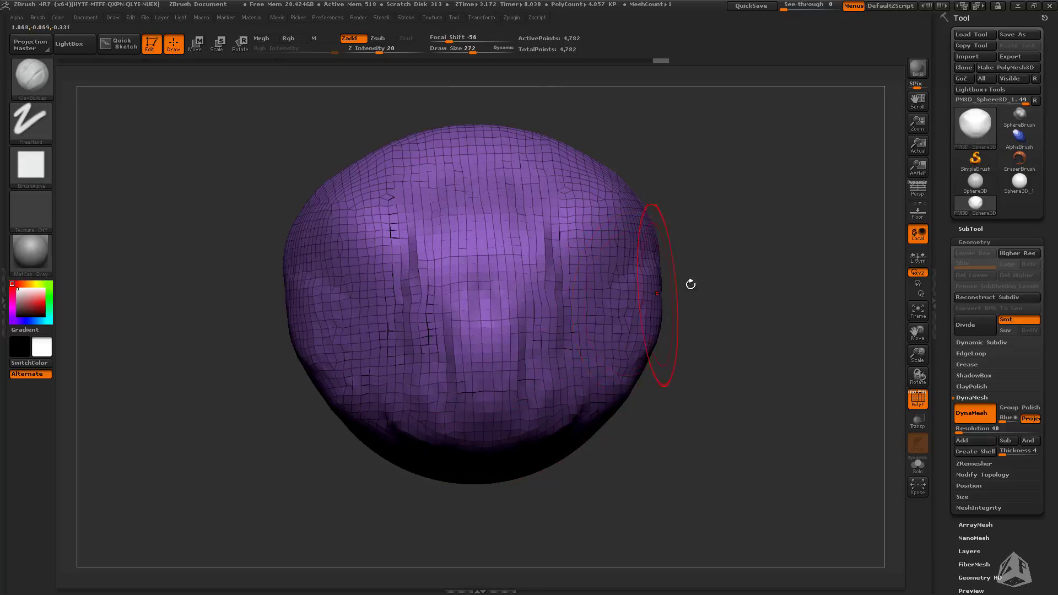
mouse_move(692, 283)
mouse_down()
mouse_move(353, 353)
mouse_move(562, 330)
mouse_move(668, 339)
mouse_move(619, 331)
mouse_move(578, 366)
mouse_move(628, 333)
mouse_move(639, 353)
mouse_move(490, 369)
mouse_move(583, 371)
mouse_move(584, 384)
mouse_move(617, 364)
mouse_move(604, 349)
mouse_move(555, 354)
mouse_move(588, 361)
mouse_move(698, 319)
mouse_move(594, 339)
mouse_up()
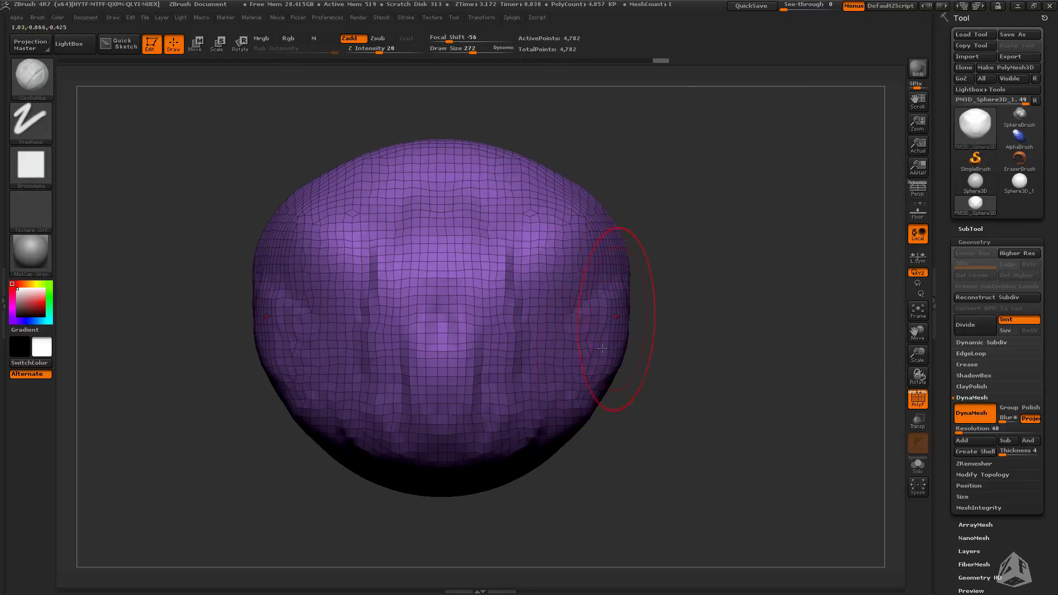